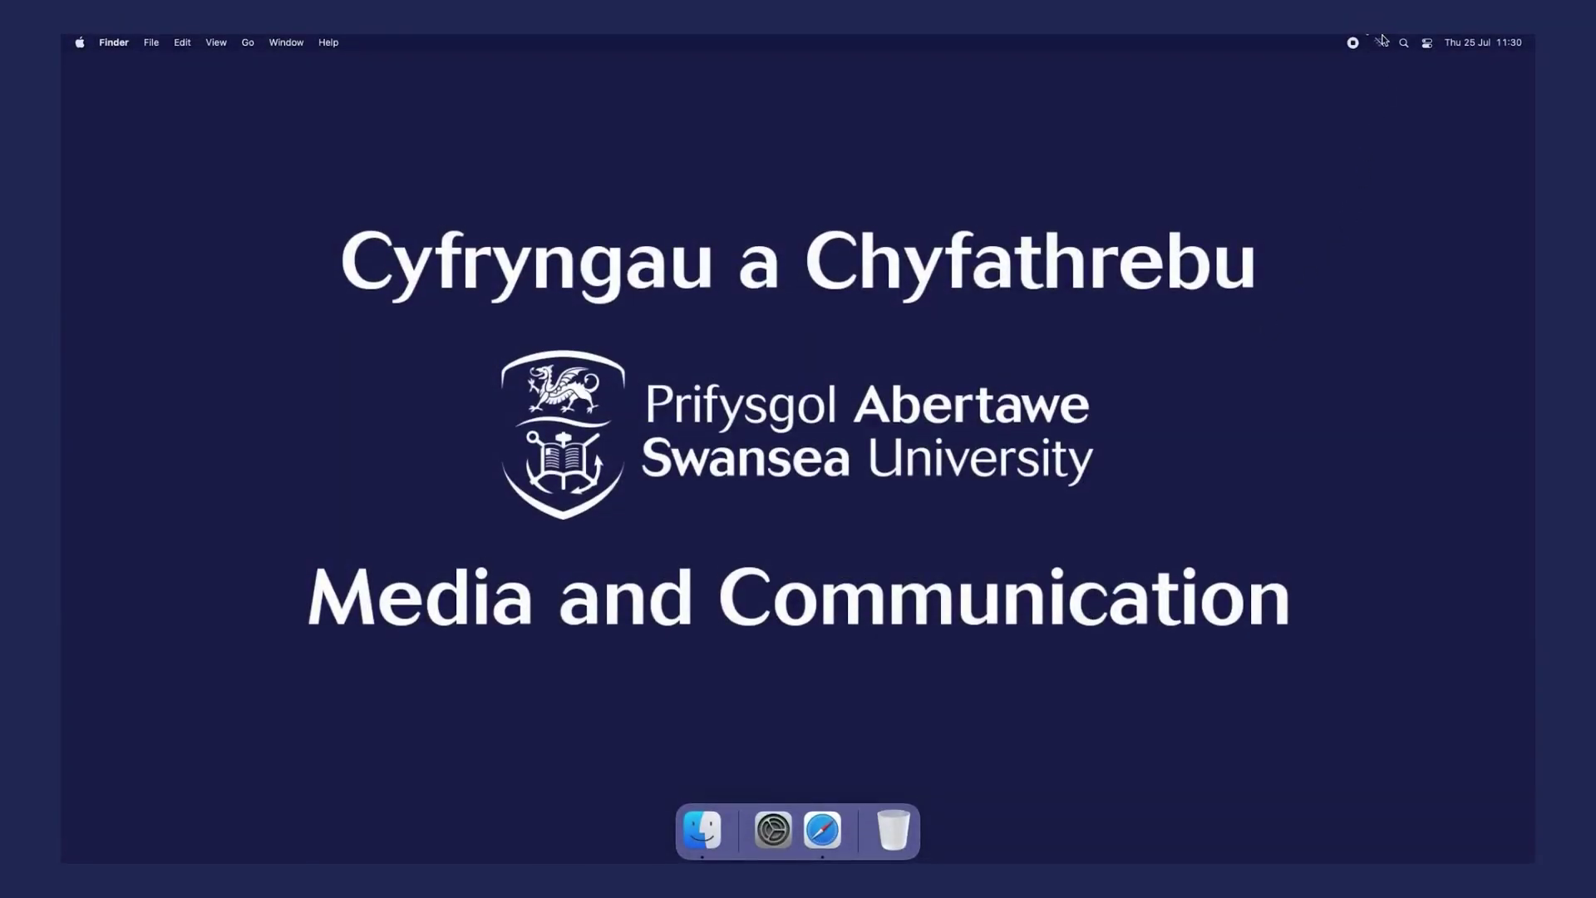
- Turn Wi-Fi on, copy the registration web address from the SwanseaUni-Setup window, then close it
left_click(1381, 41)
left_click(1371, 68)
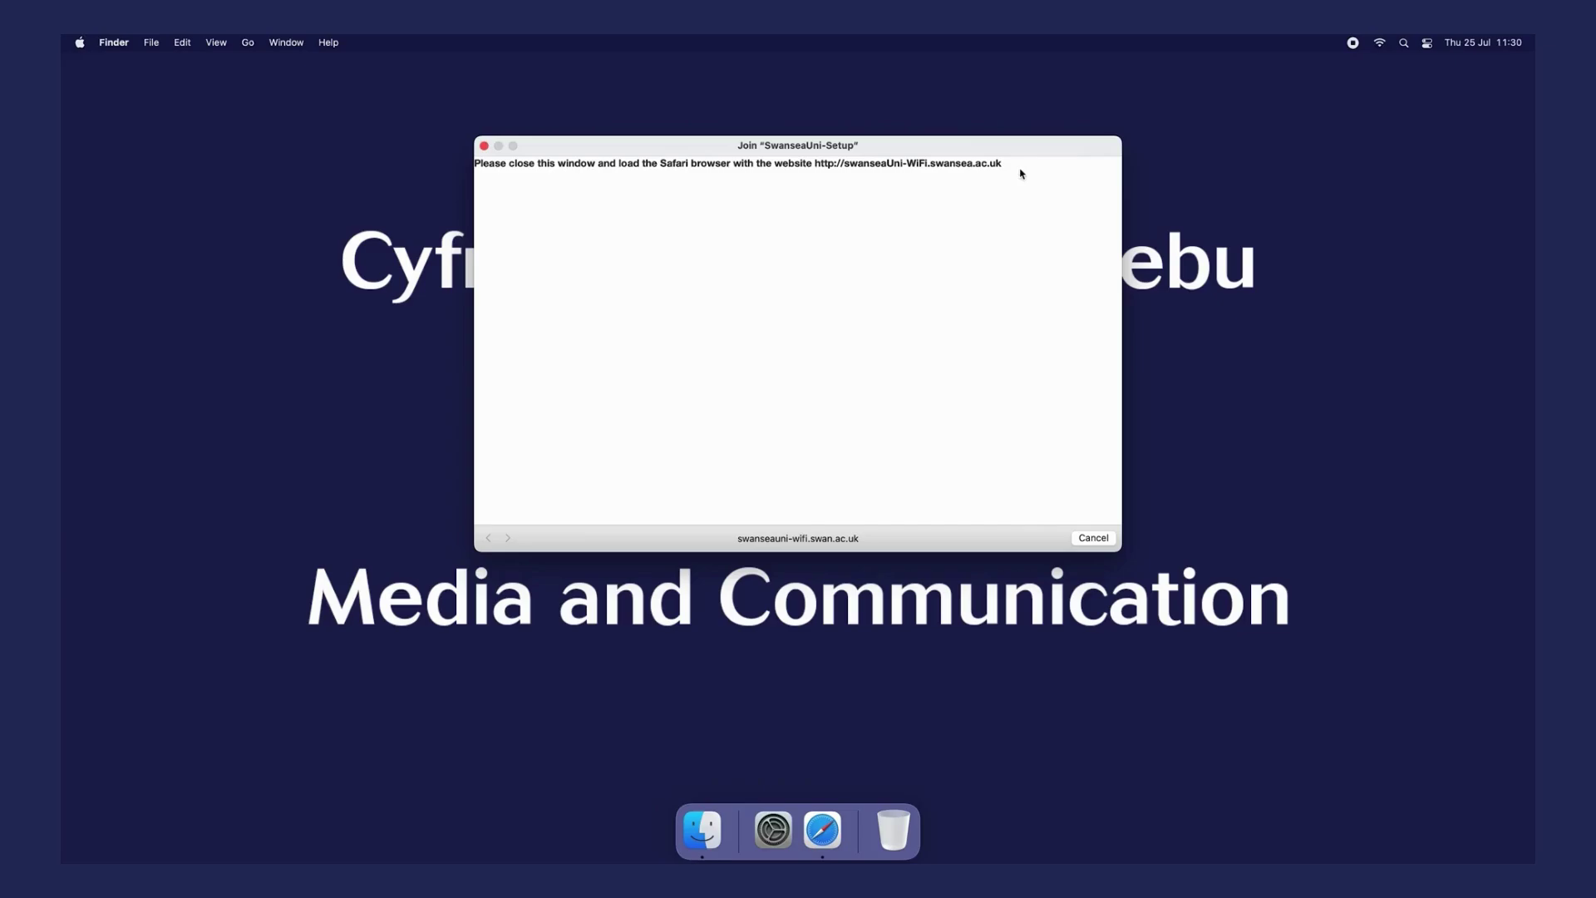
left_click_drag(1008, 165, 816, 166)
left_click(880, 171)
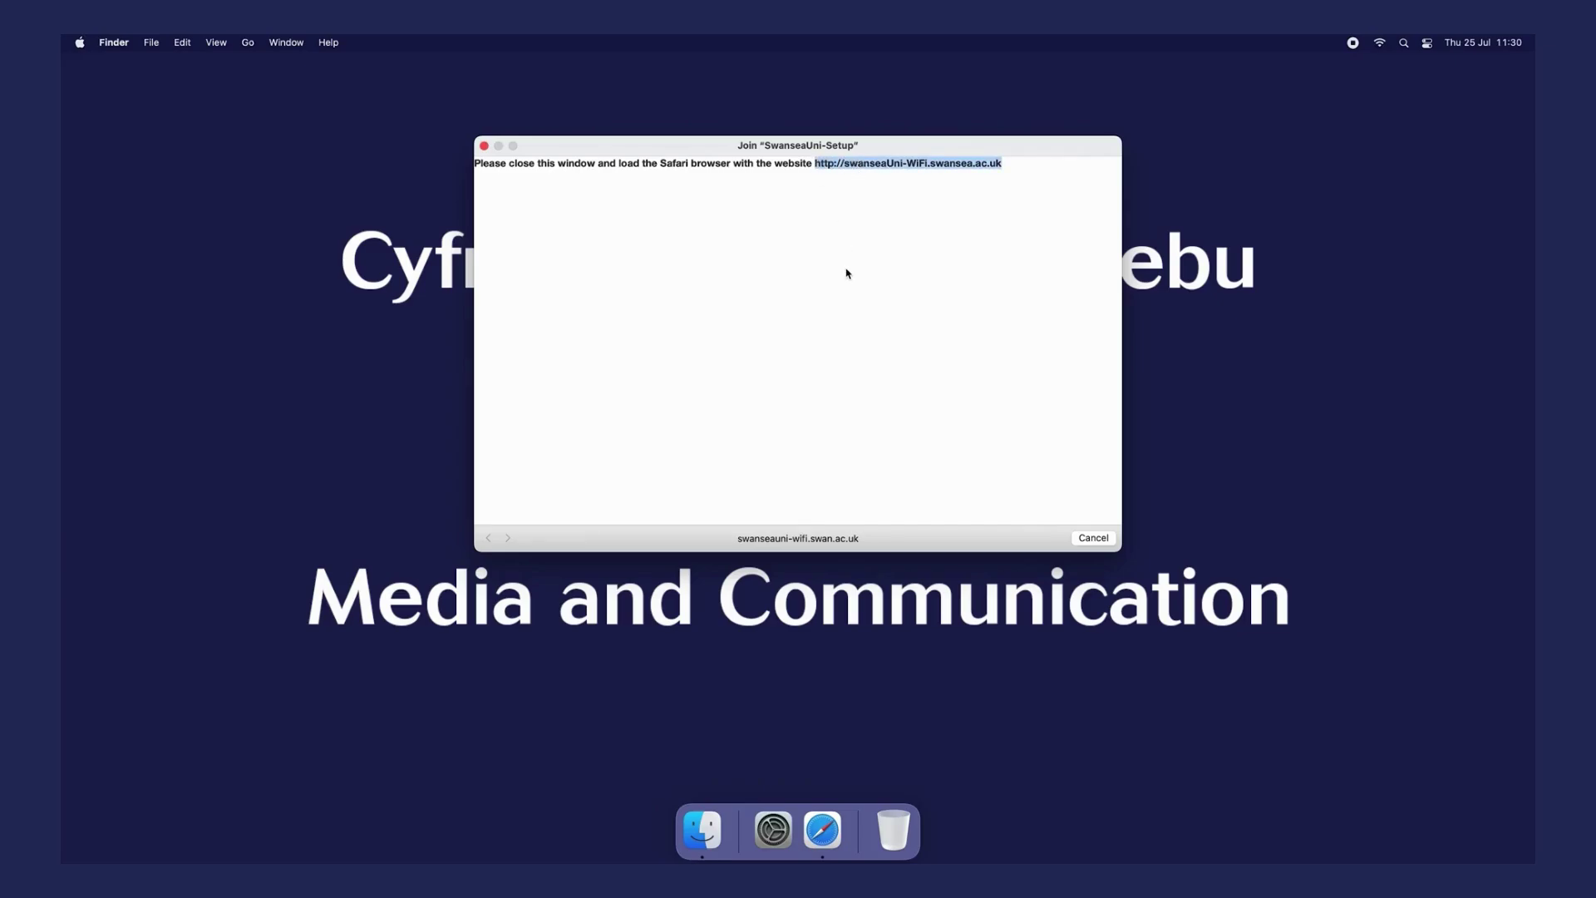
right_click(901, 167)
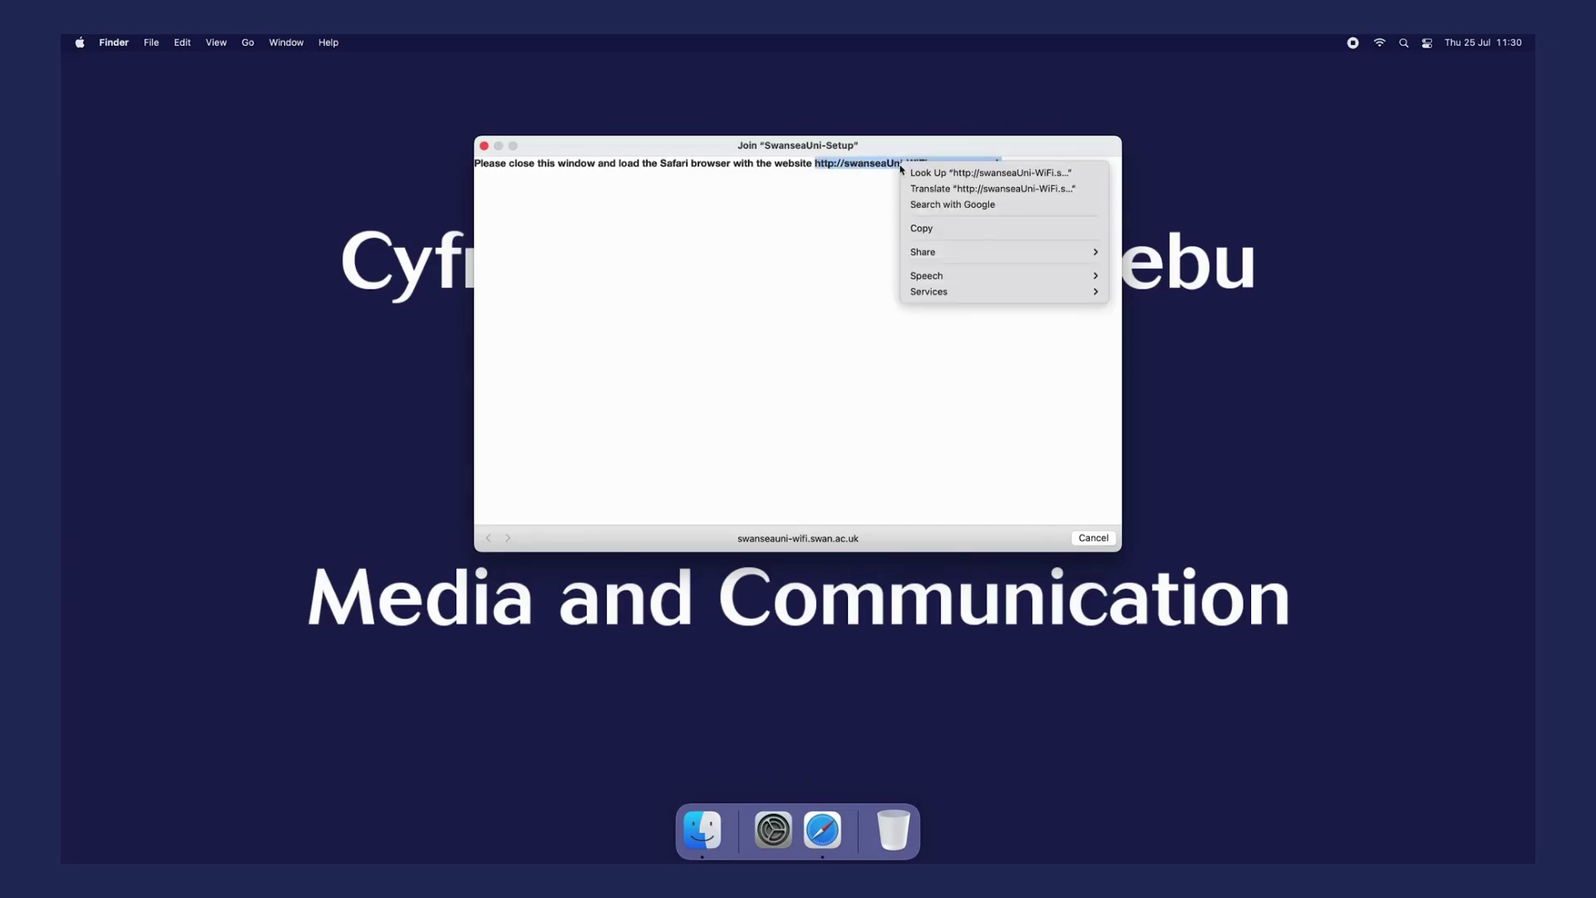
left_click(918, 228)
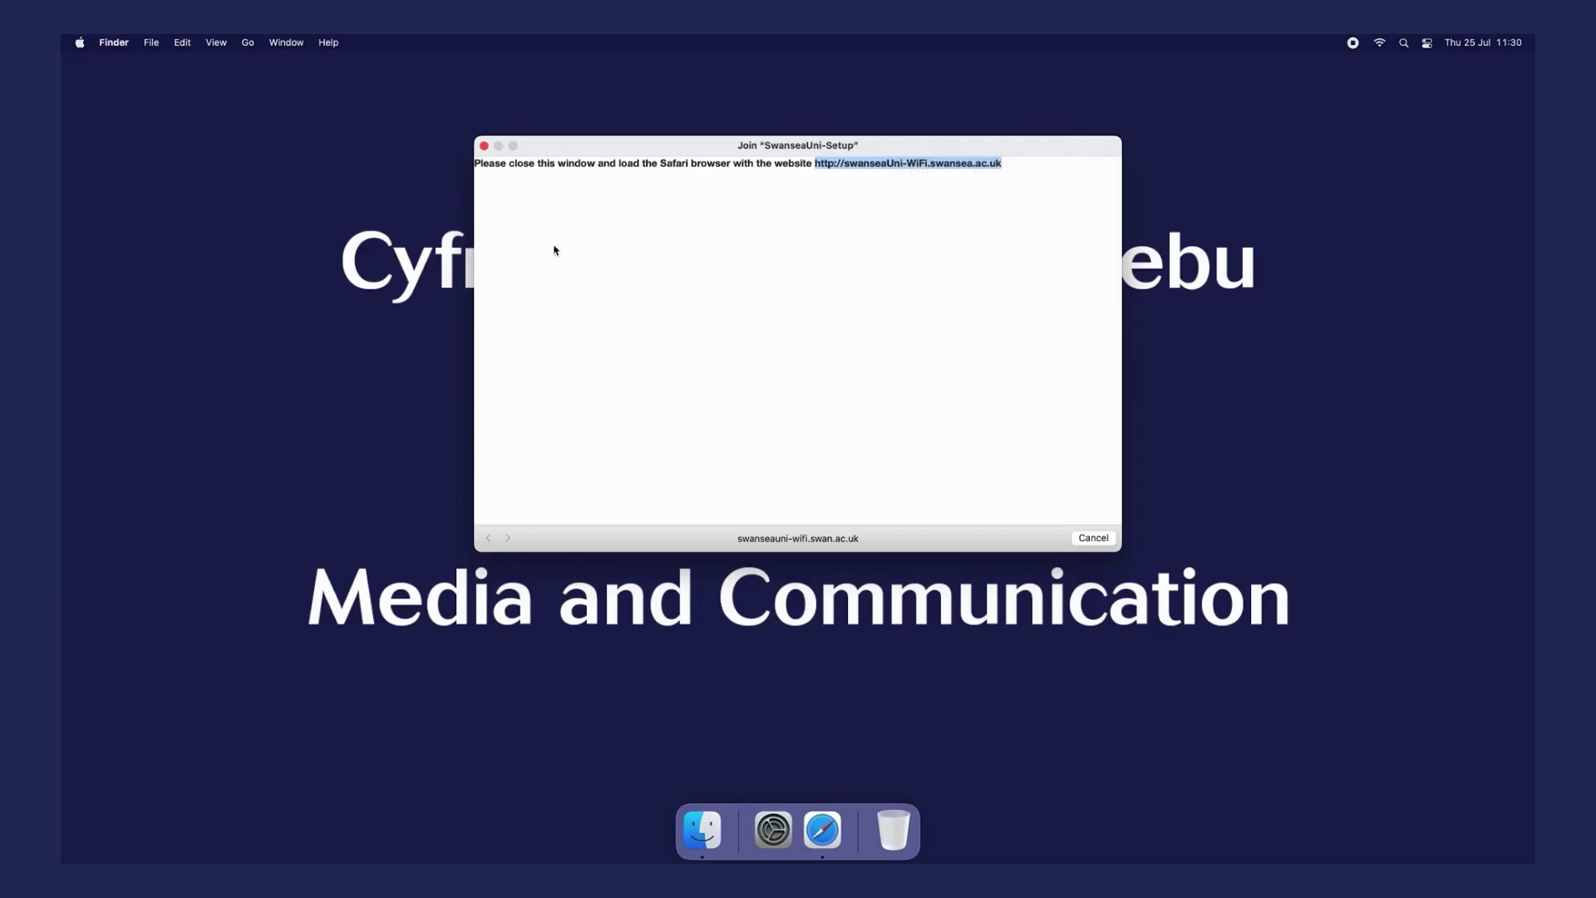
left_click(483, 147)
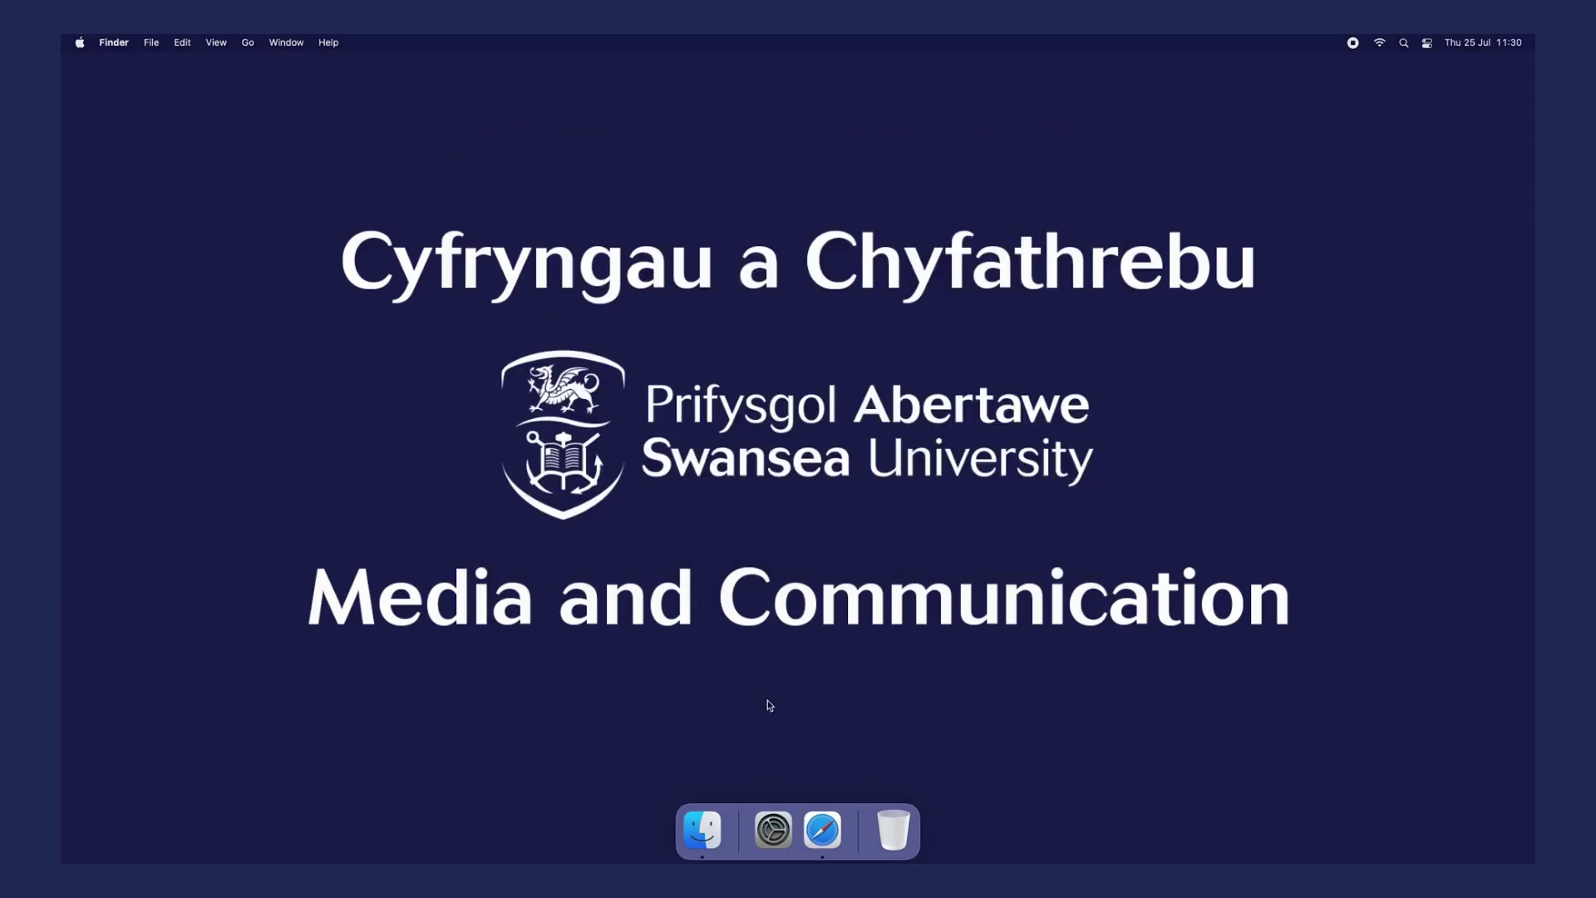
- In Safari, paste and load the copied address swanseauni-wifi.swansea.ac.uk
left_click(836, 815)
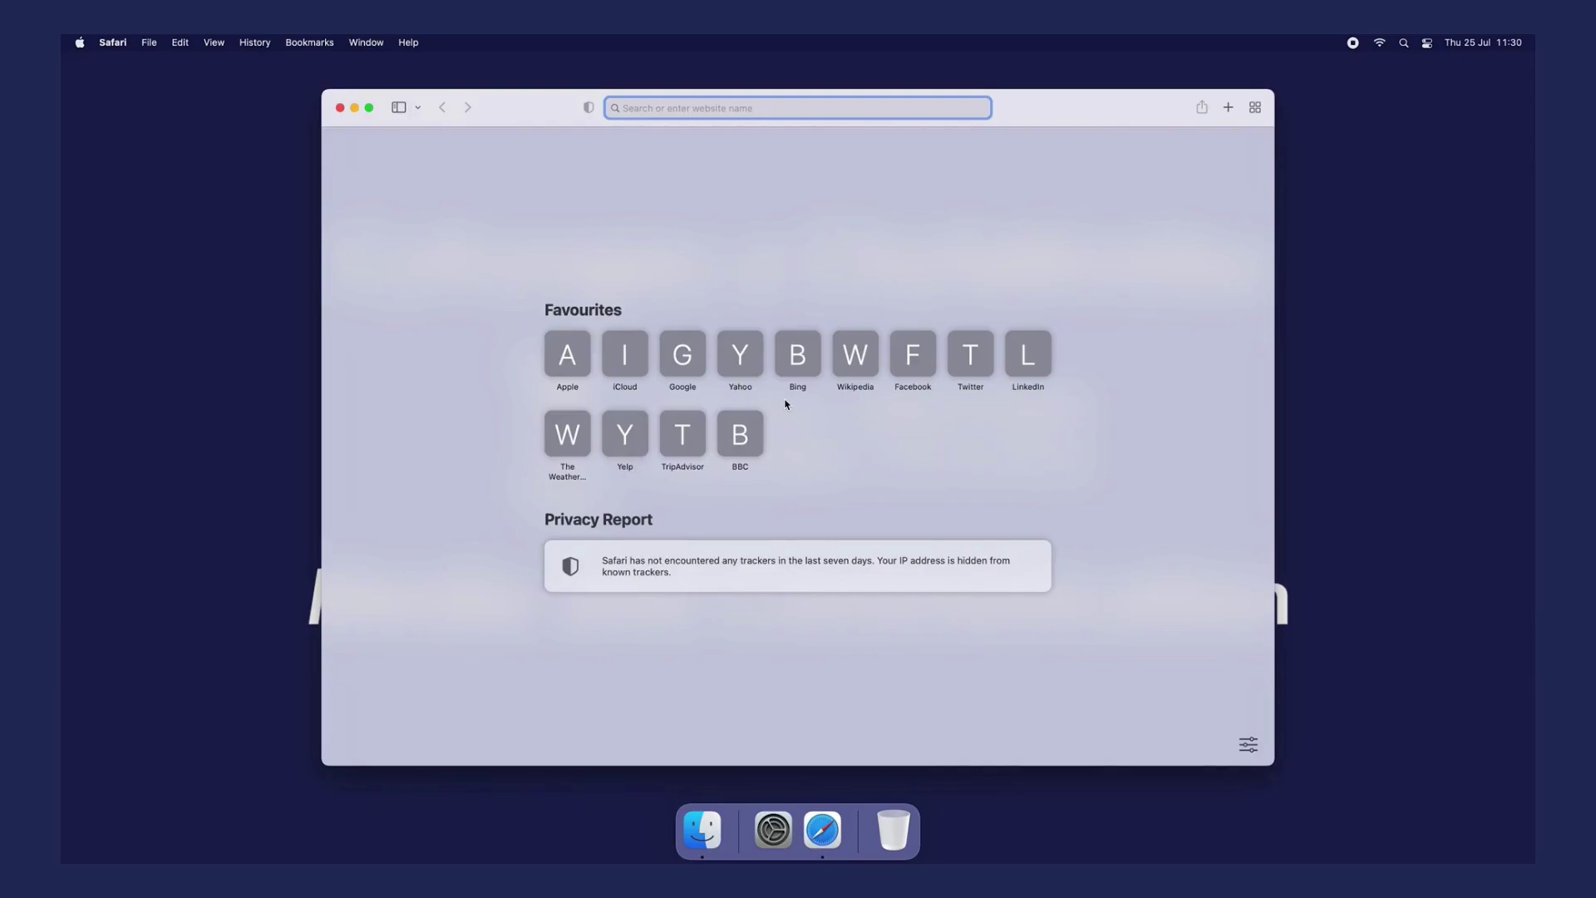
right_click(704, 104)
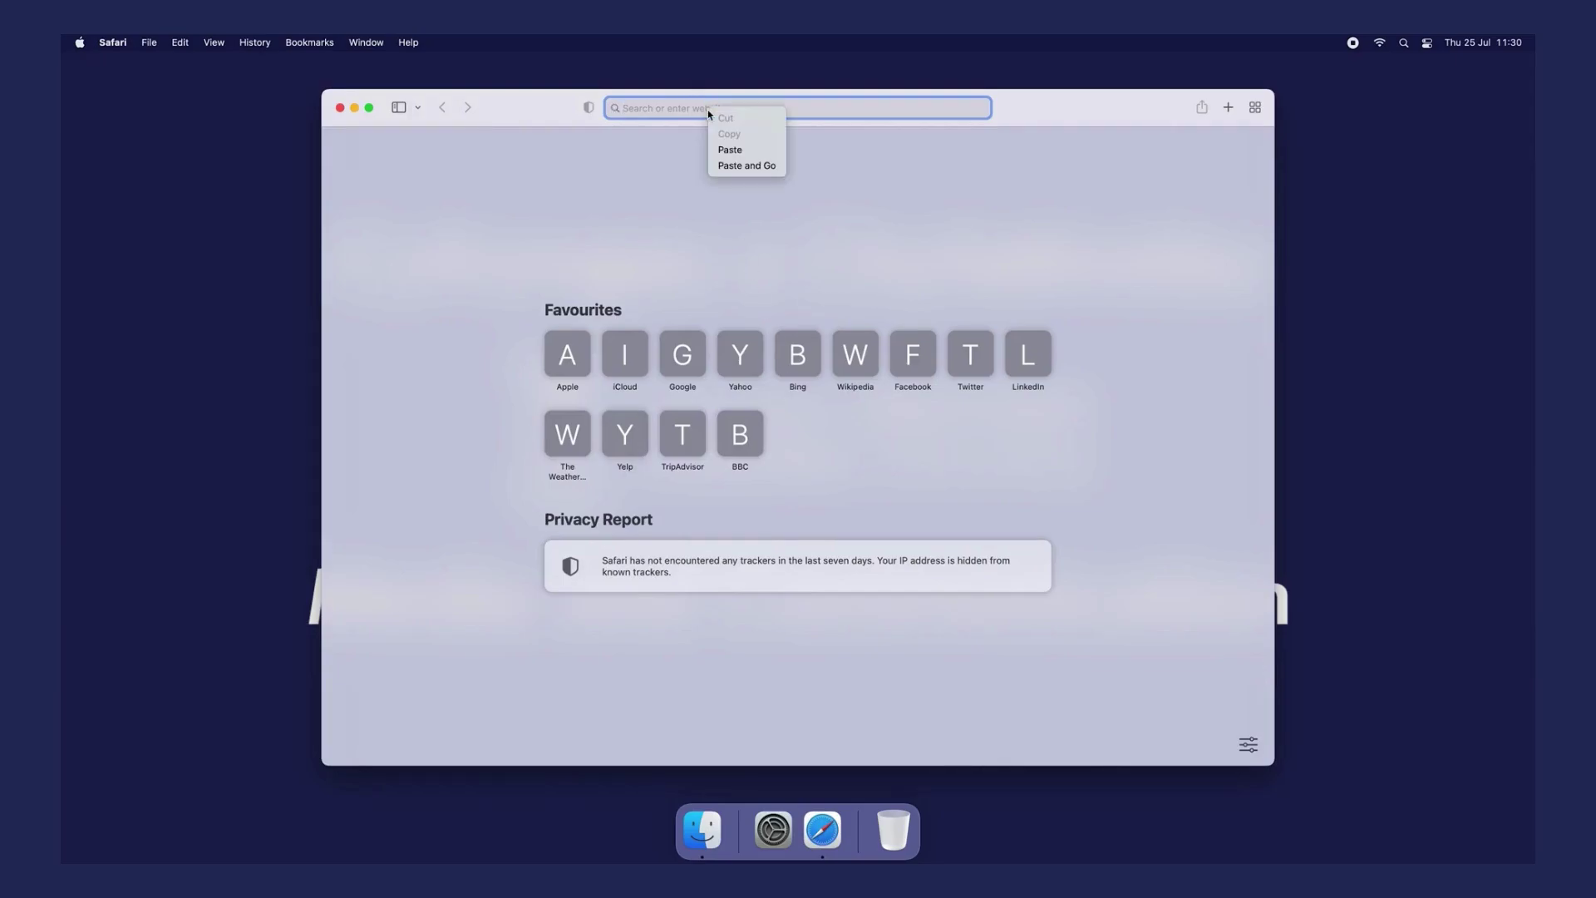
left_click(726, 150)
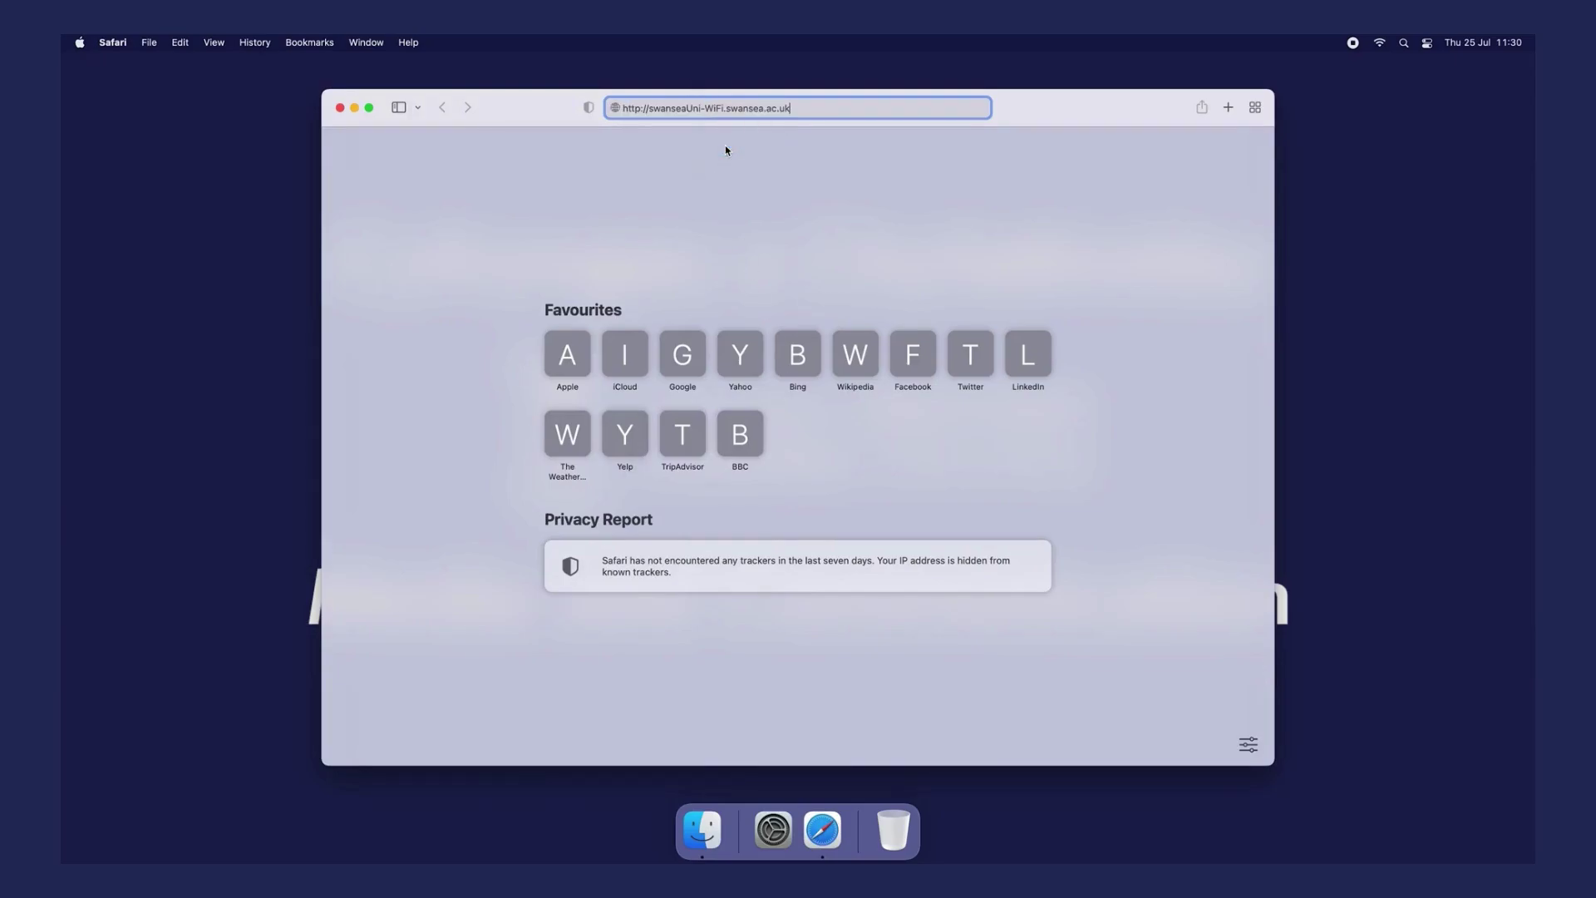
key("Return")
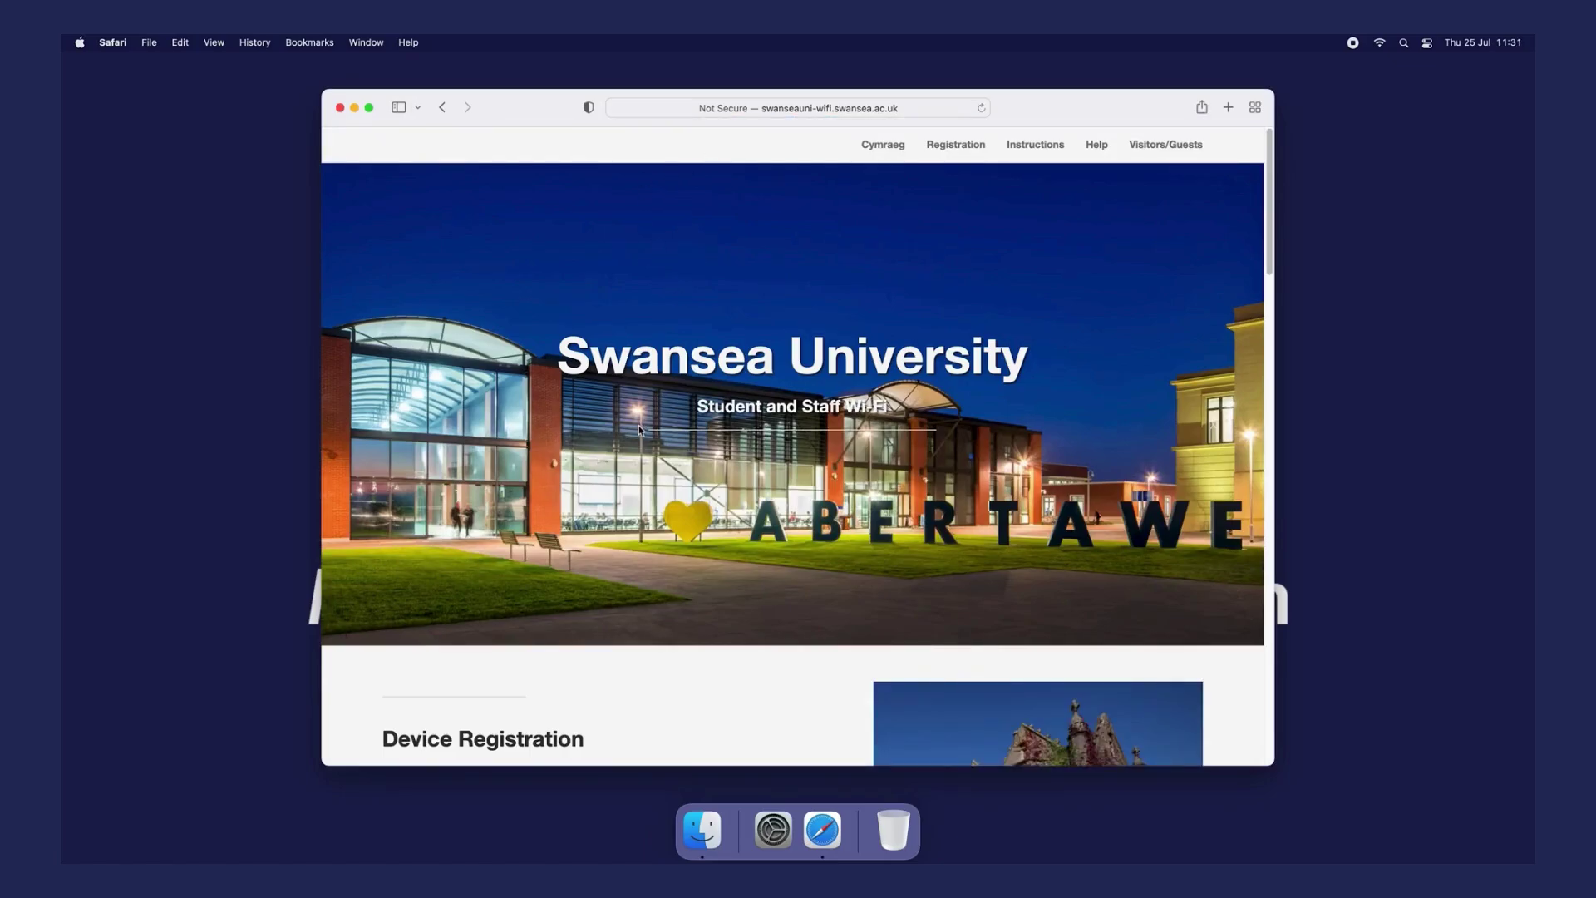
- Fill in the full name and university e-mail, agree to the regulations, then join SwanseaUni-Visitors
scroll(639, 426, "down", 10)
left_click(534, 264)
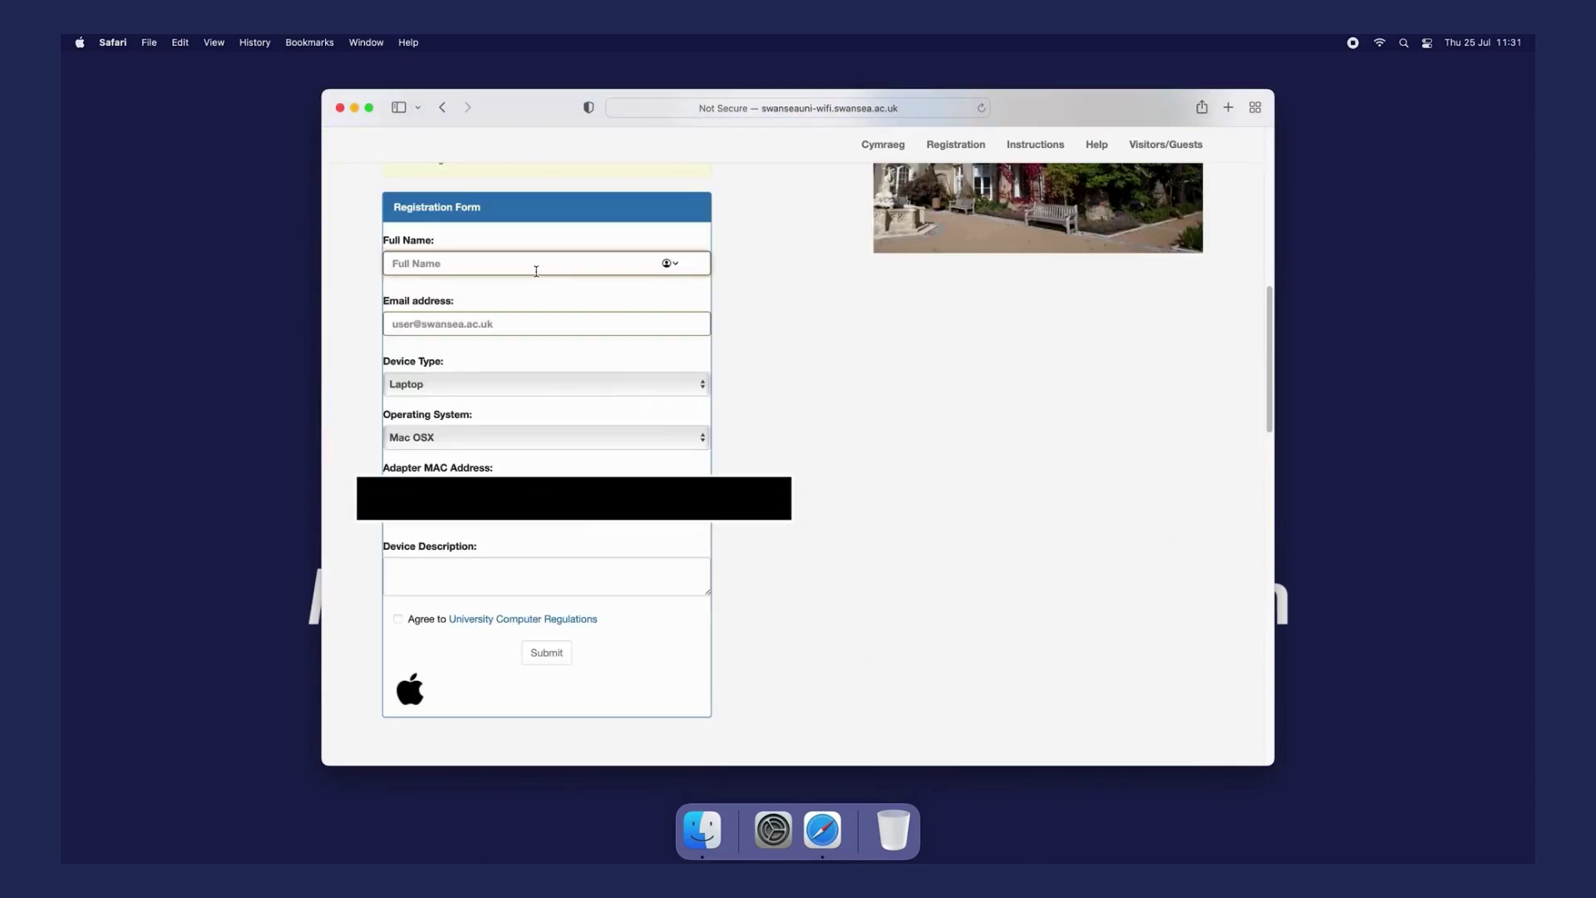
type("New Student")
left_click(490, 323)
type("1")
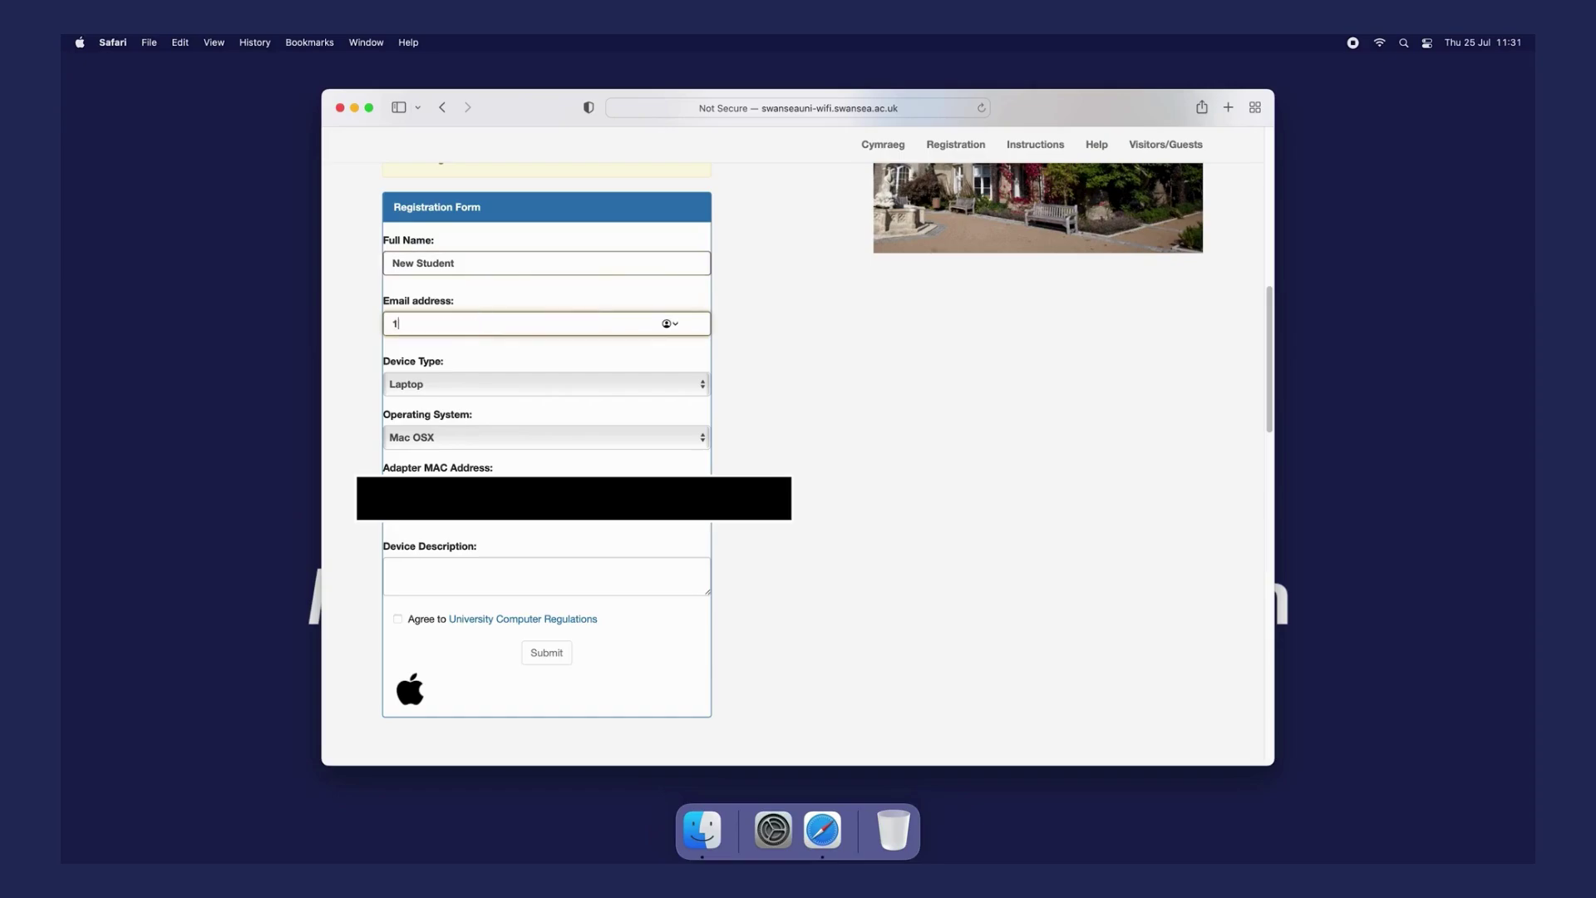
type("234567")
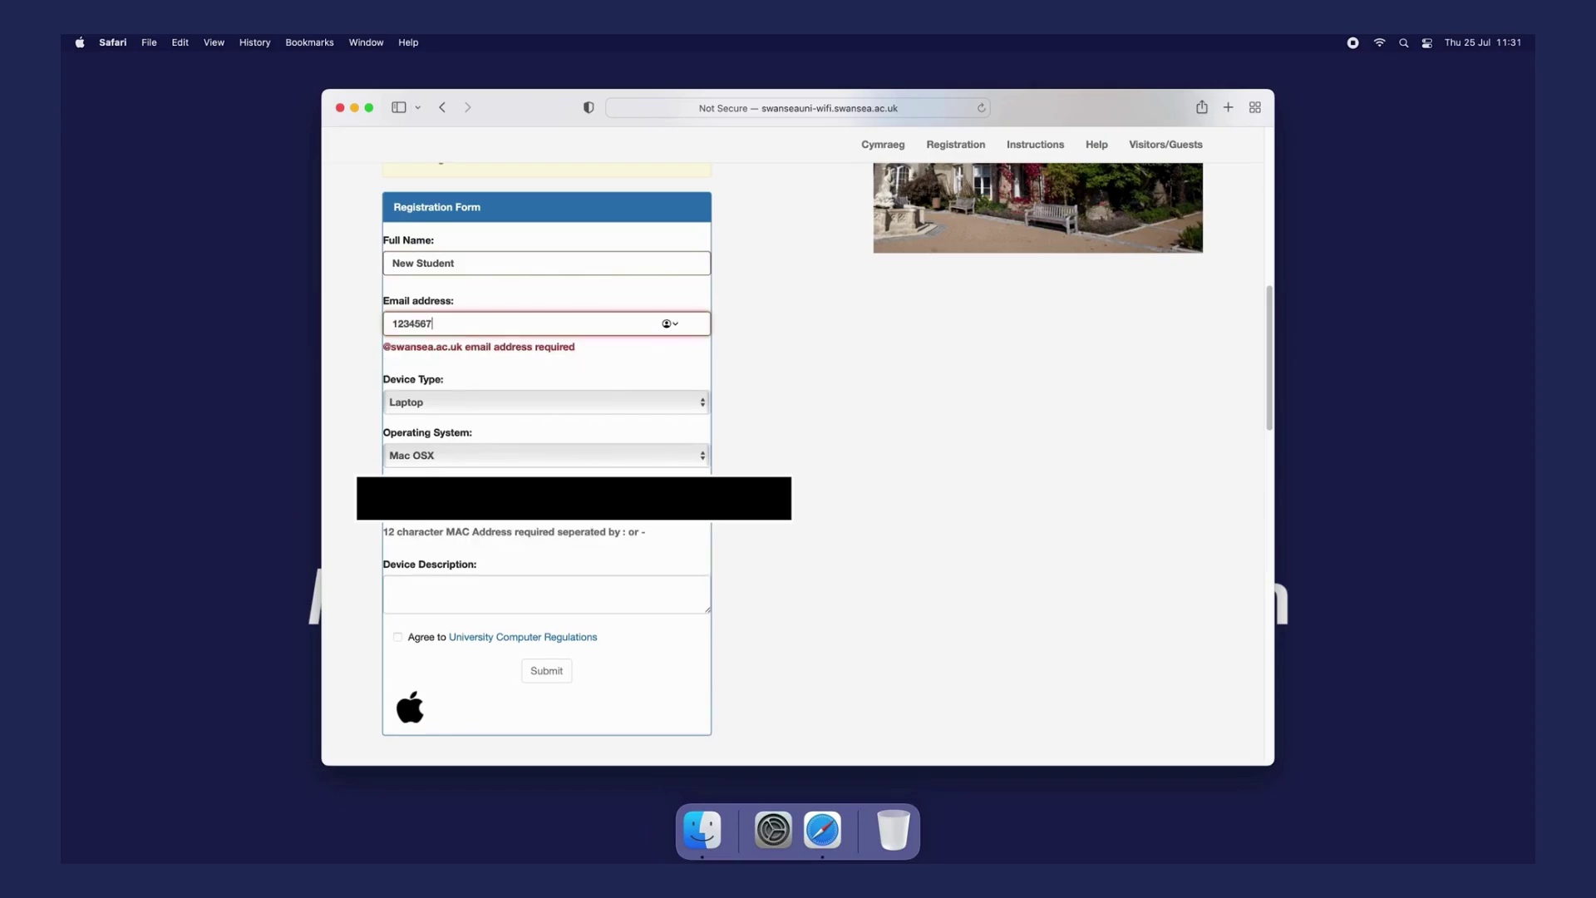
type("@swansea.ac.uk")
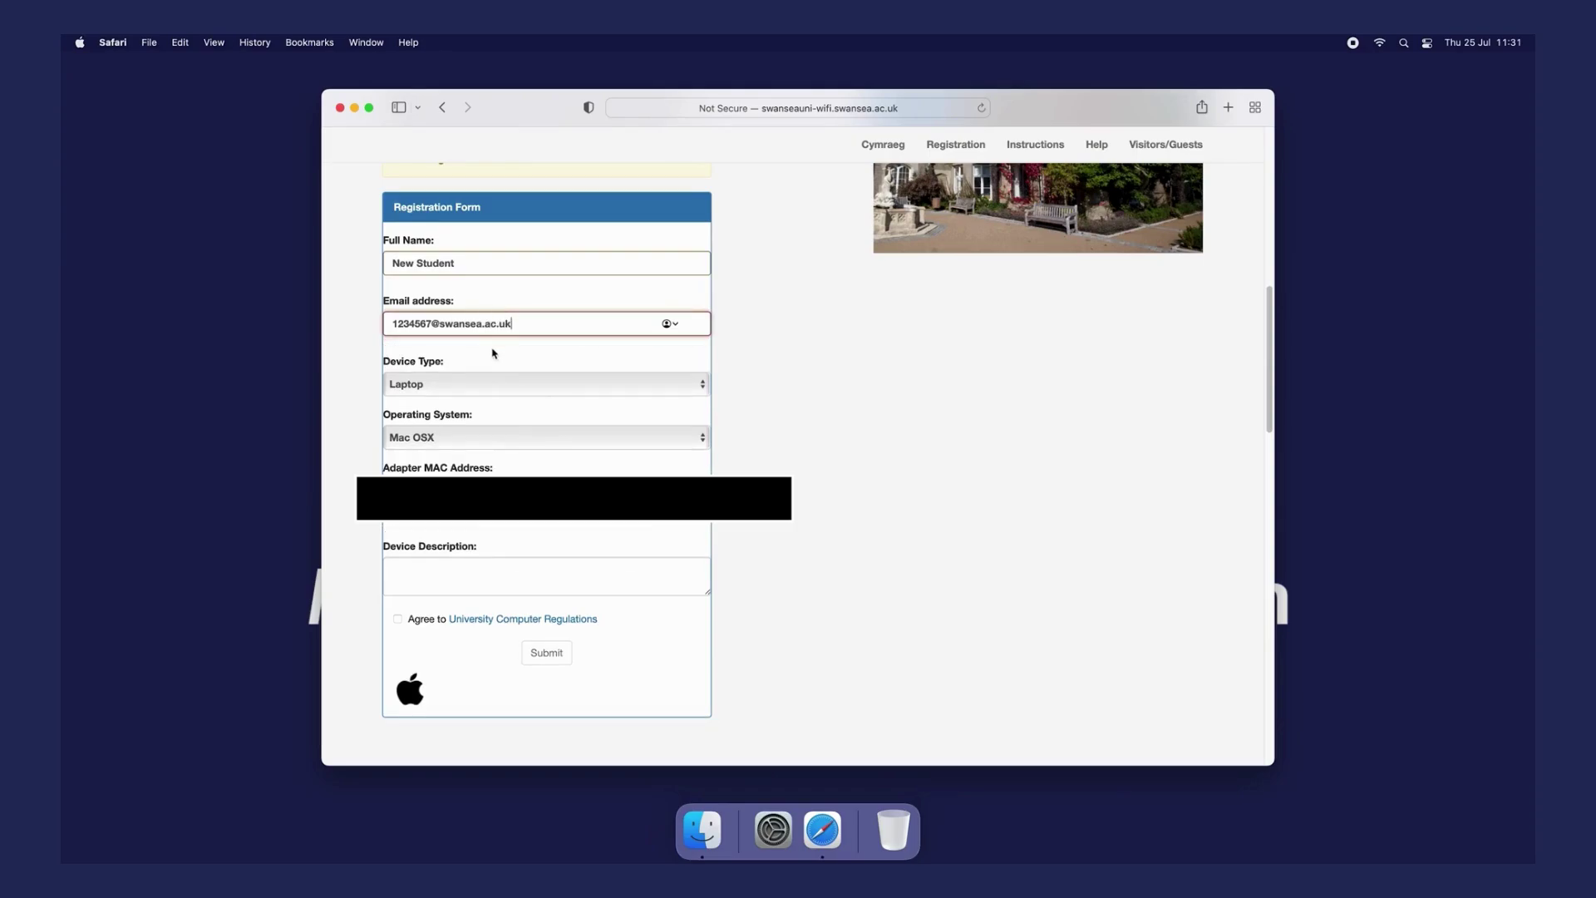
left_click(399, 620)
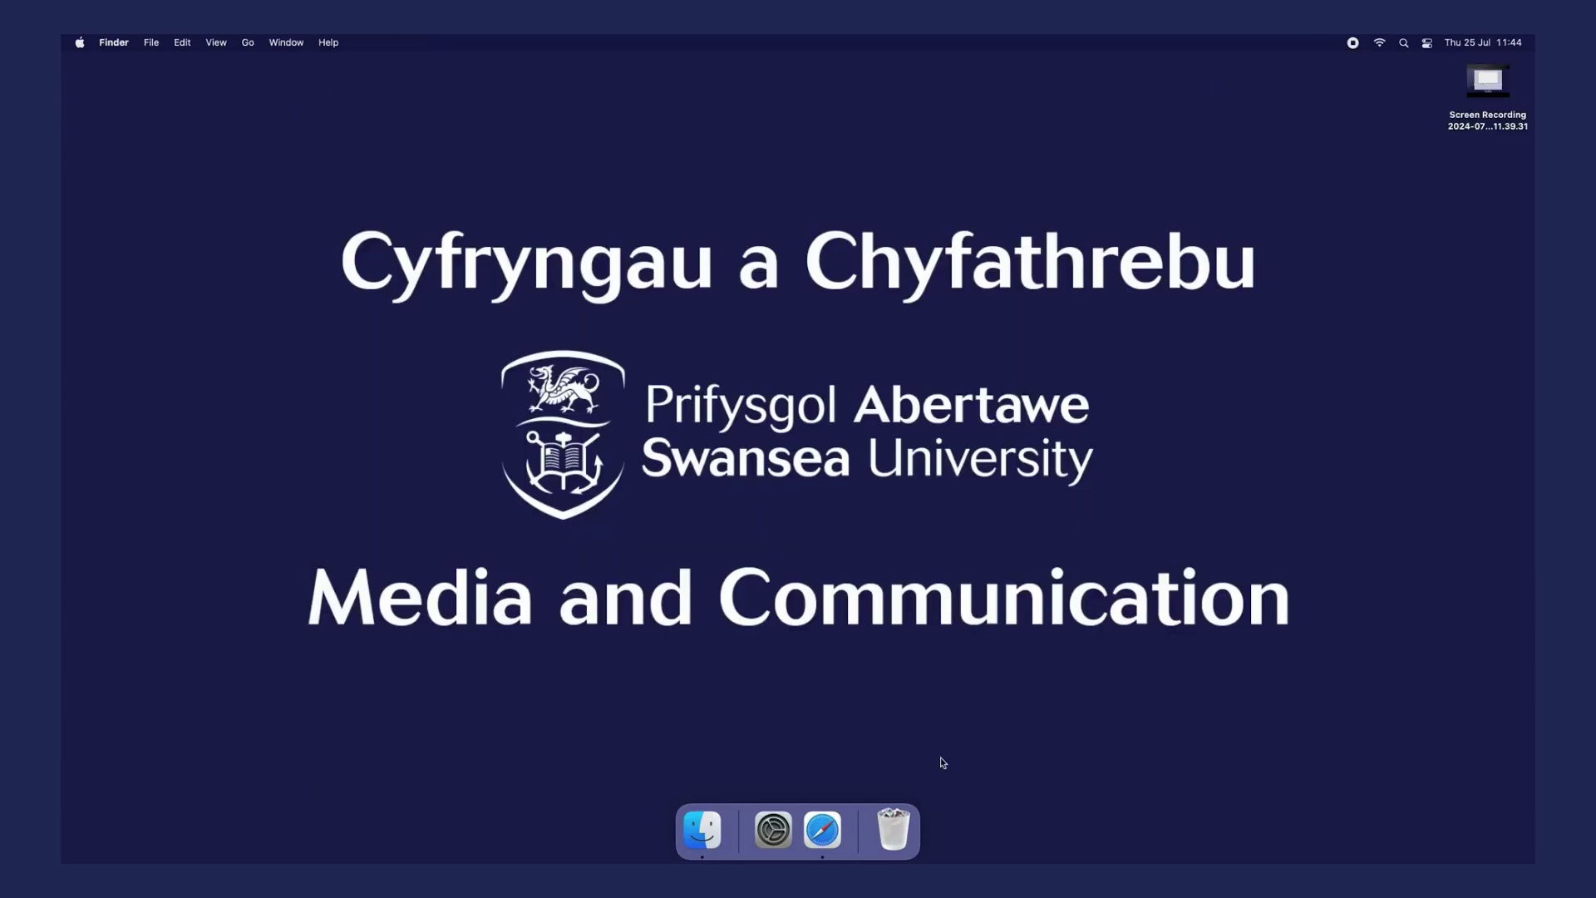
left_click(1385, 41)
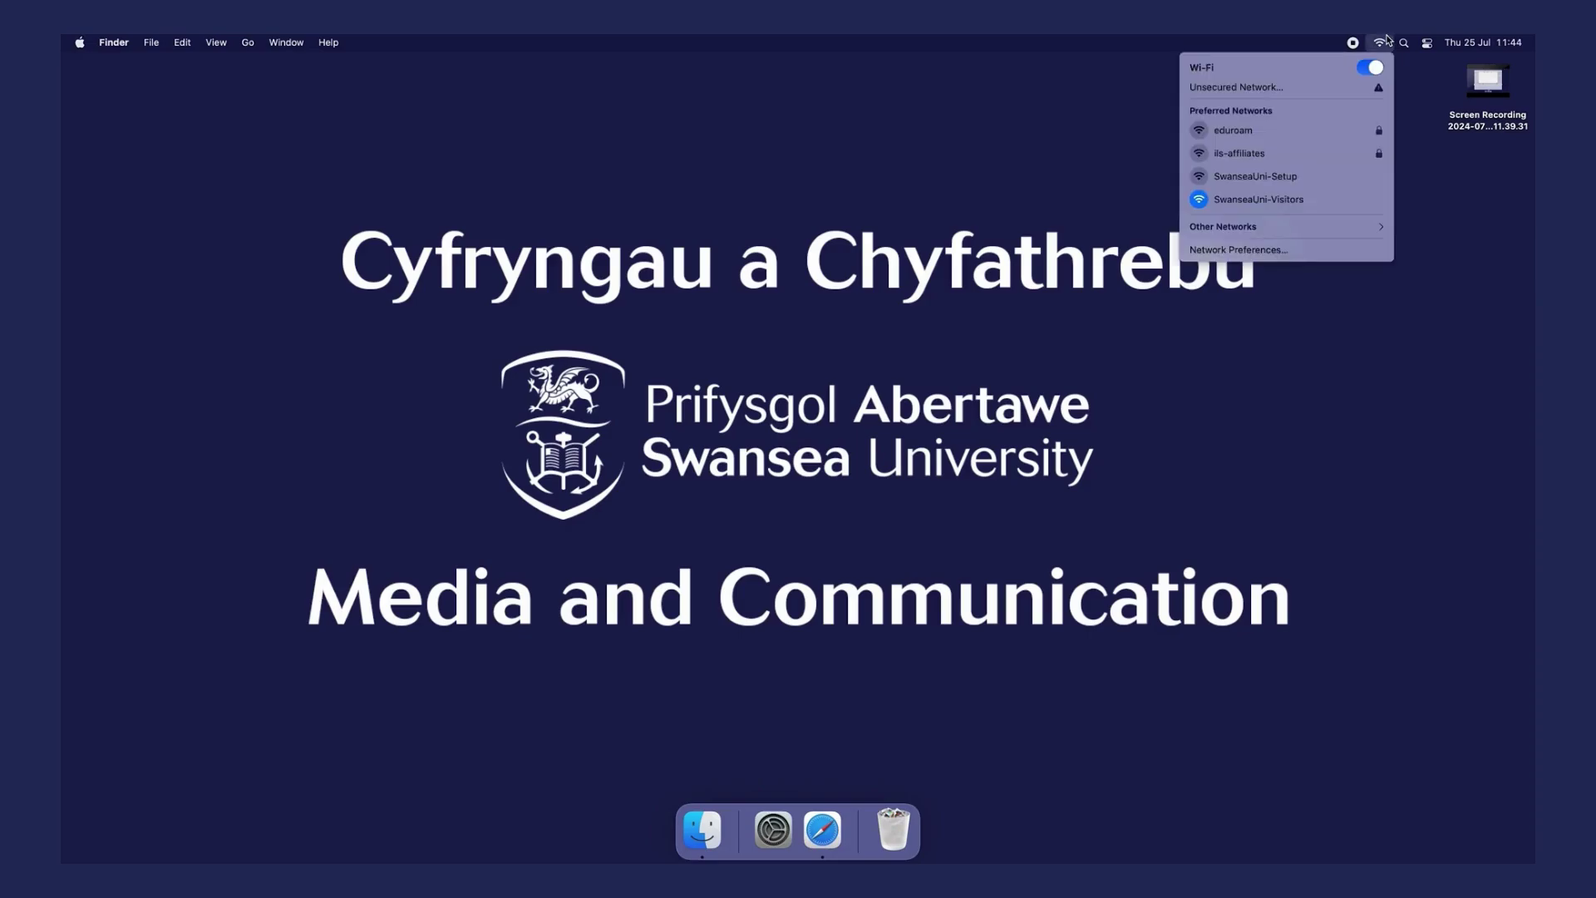
left_click(1273, 203)
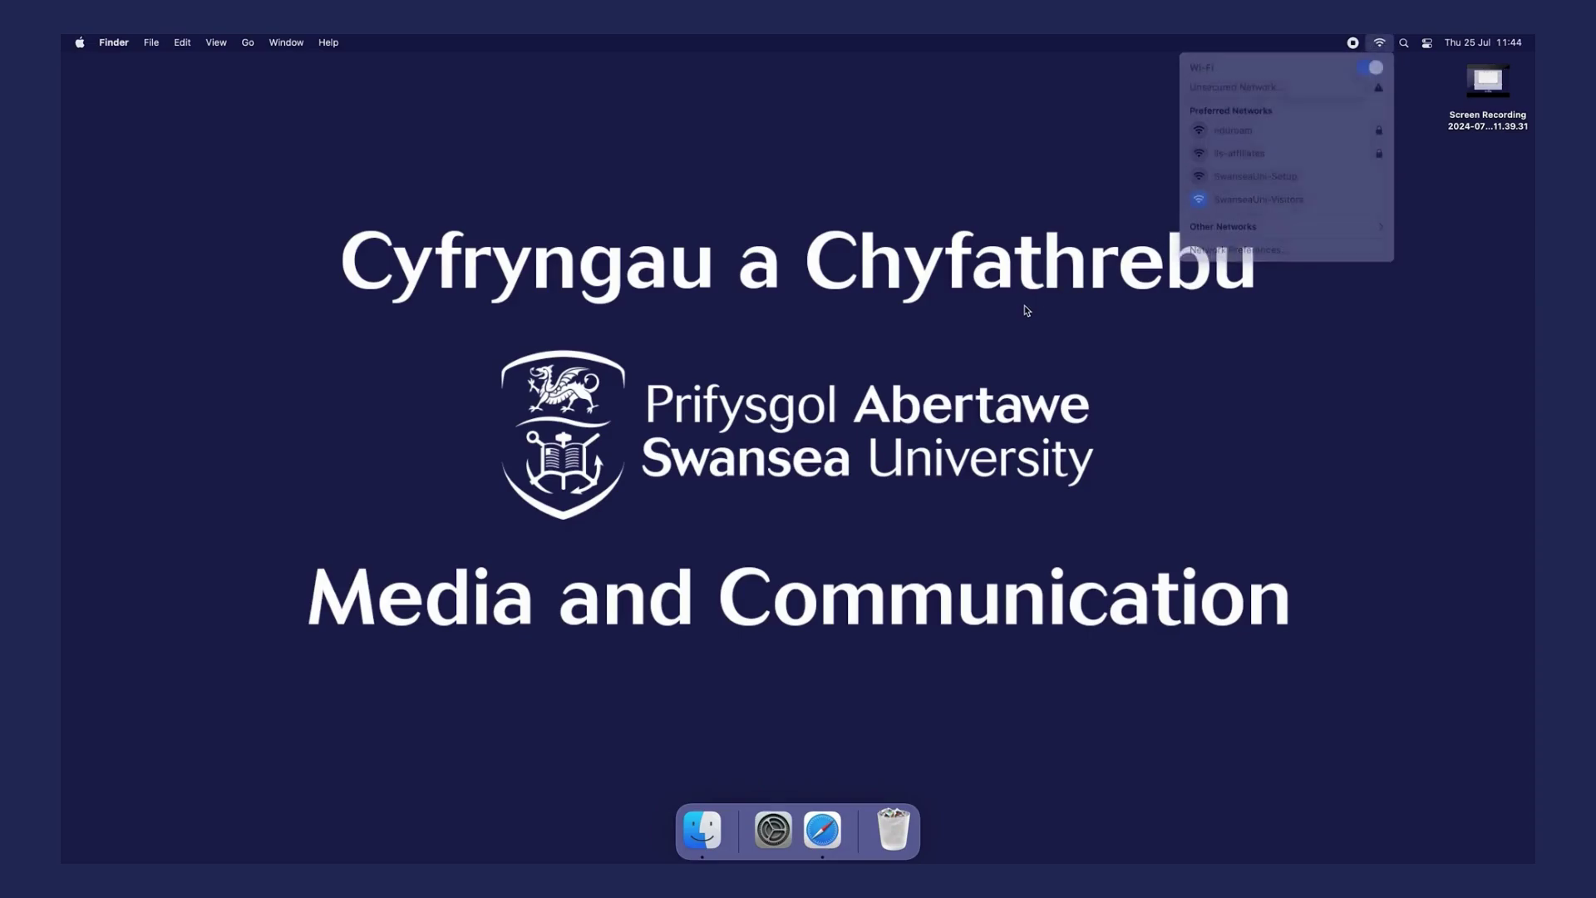
- Load myuni.swansea.ac.uk in Safari and search the site for 'eduroam'
left_click(831, 821)
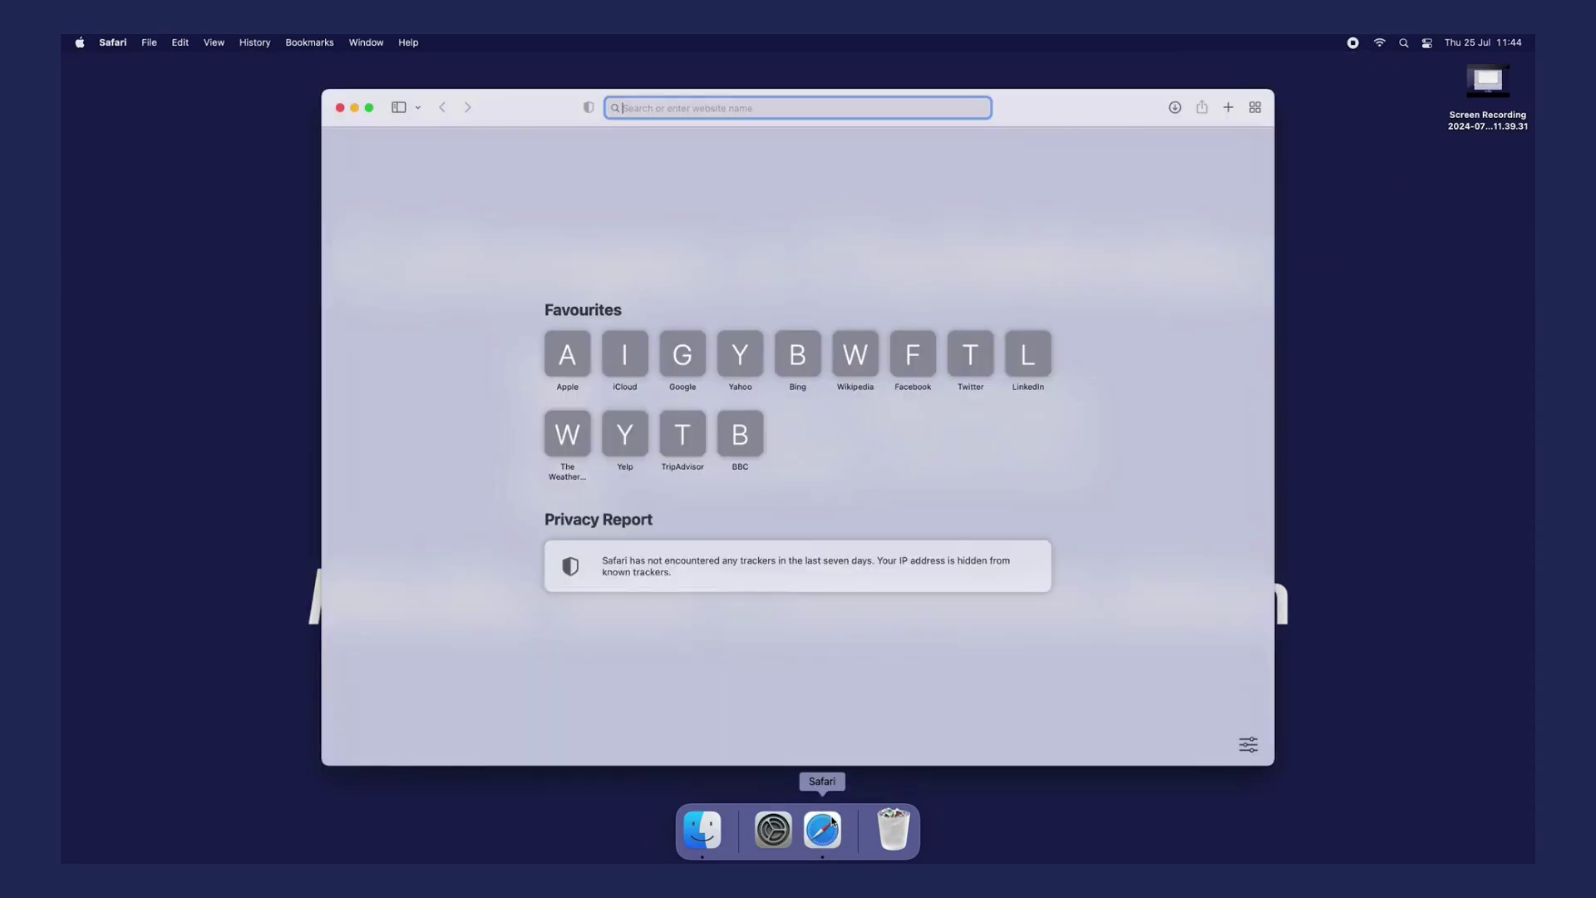
type("myuni")
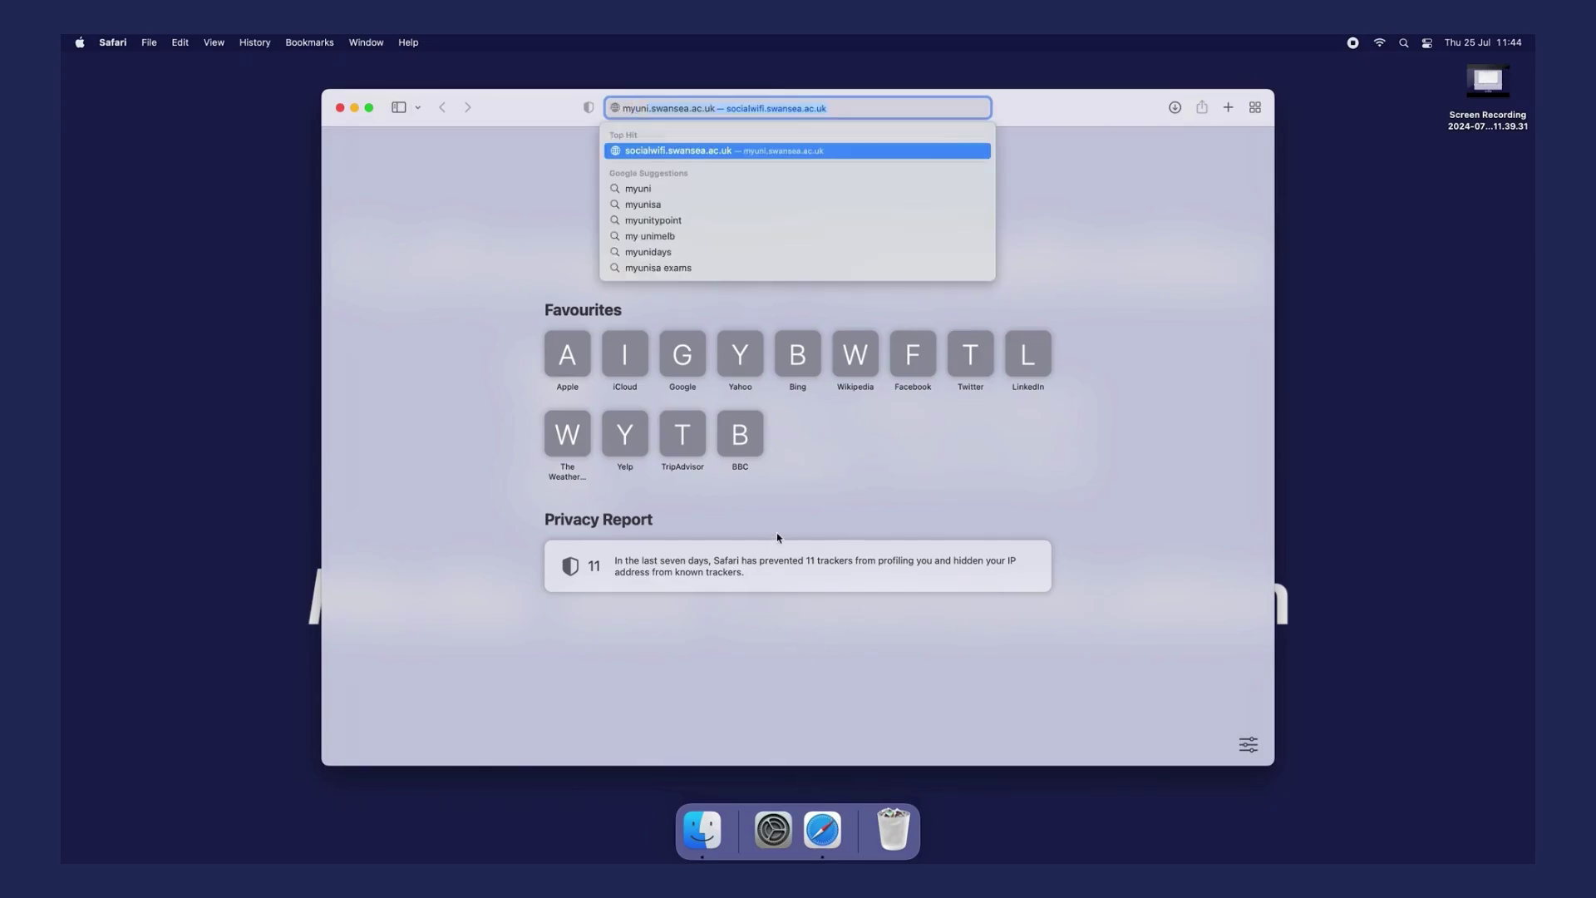
type(".swansea")
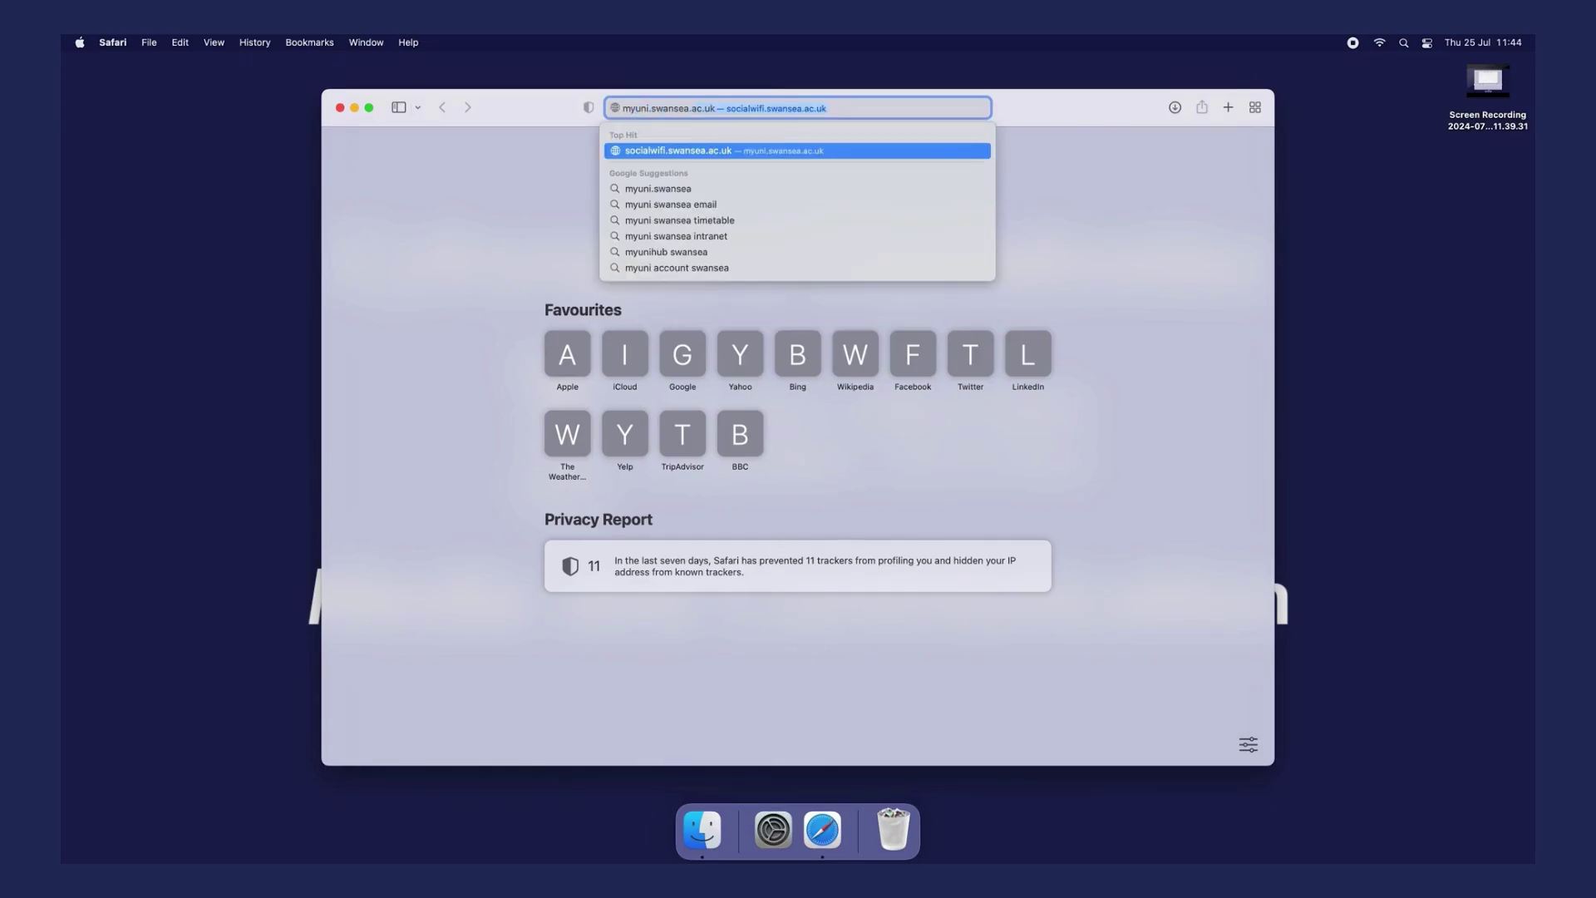
type(".ac.")
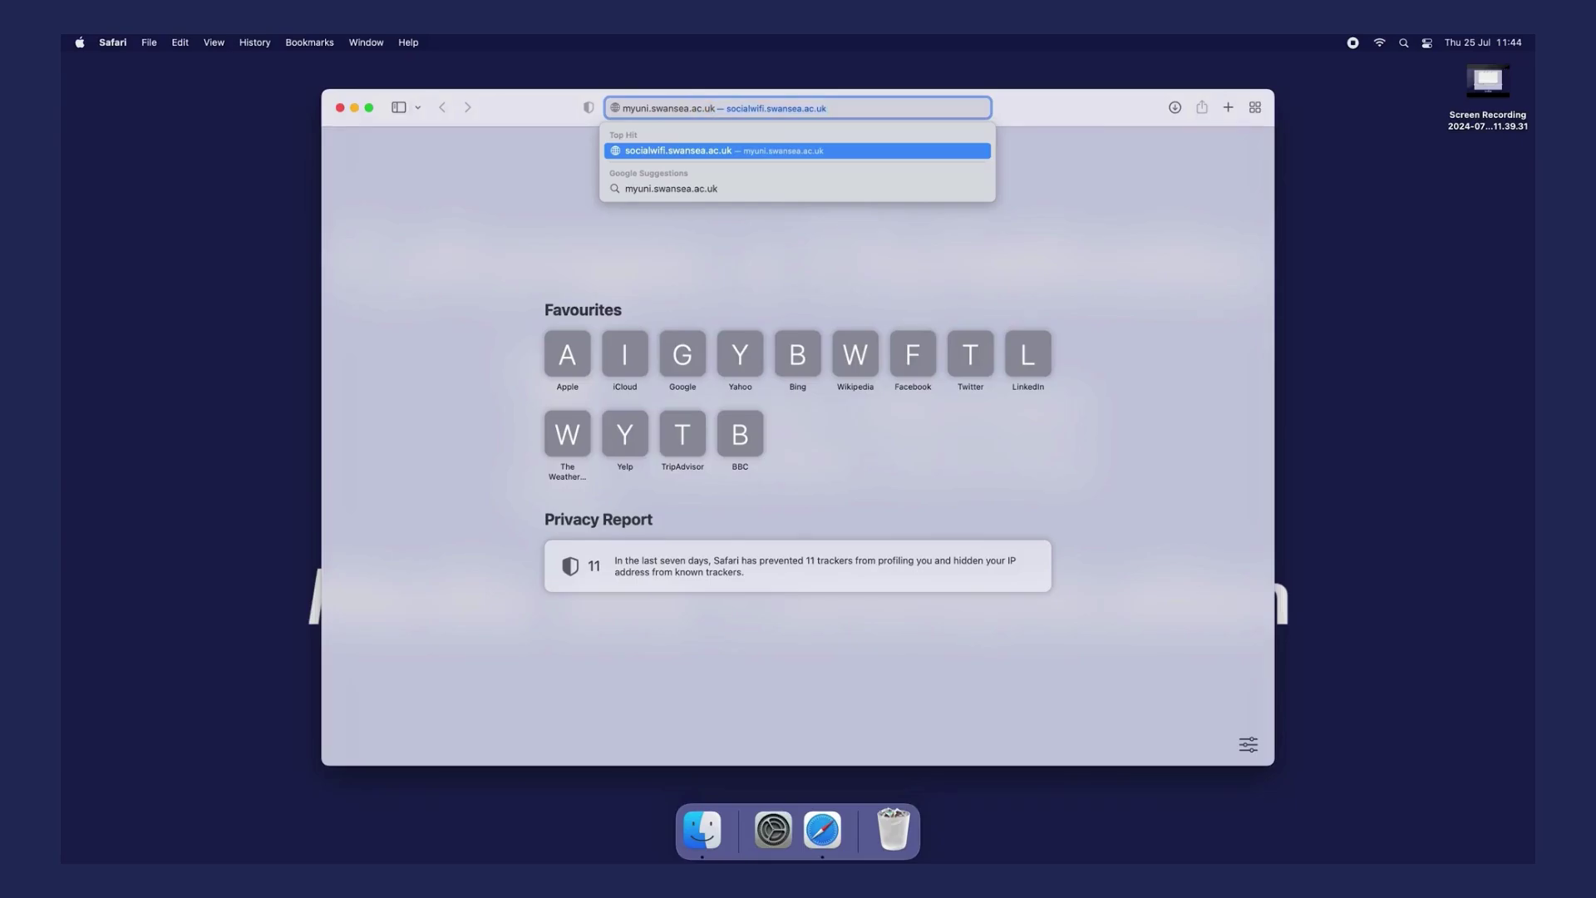
type("uk")
key("Return")
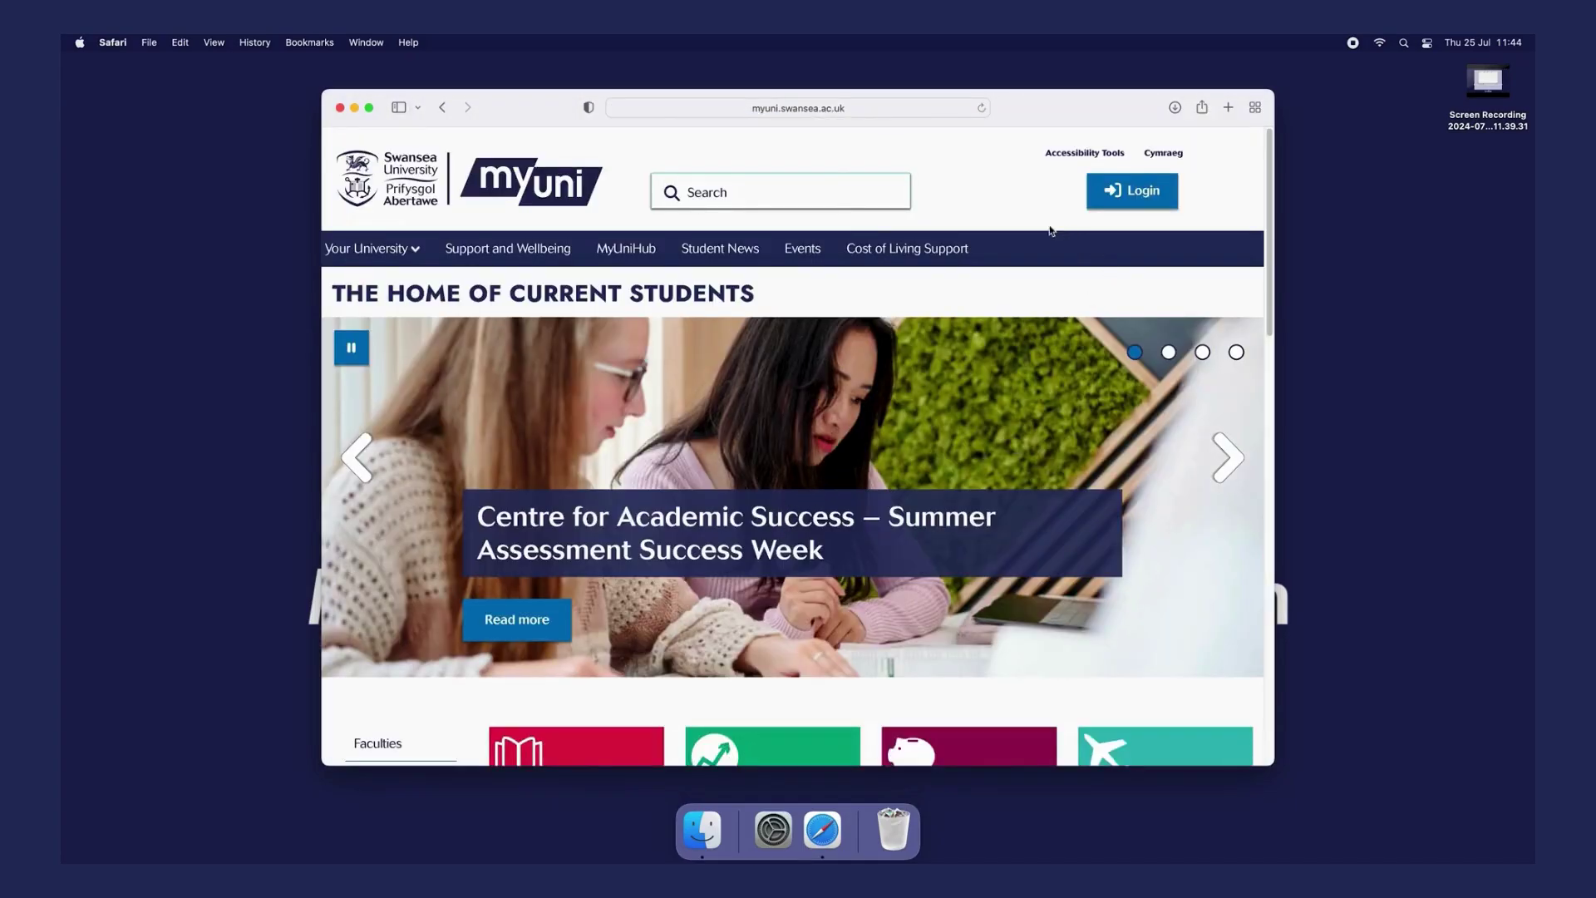
left_click(833, 200)
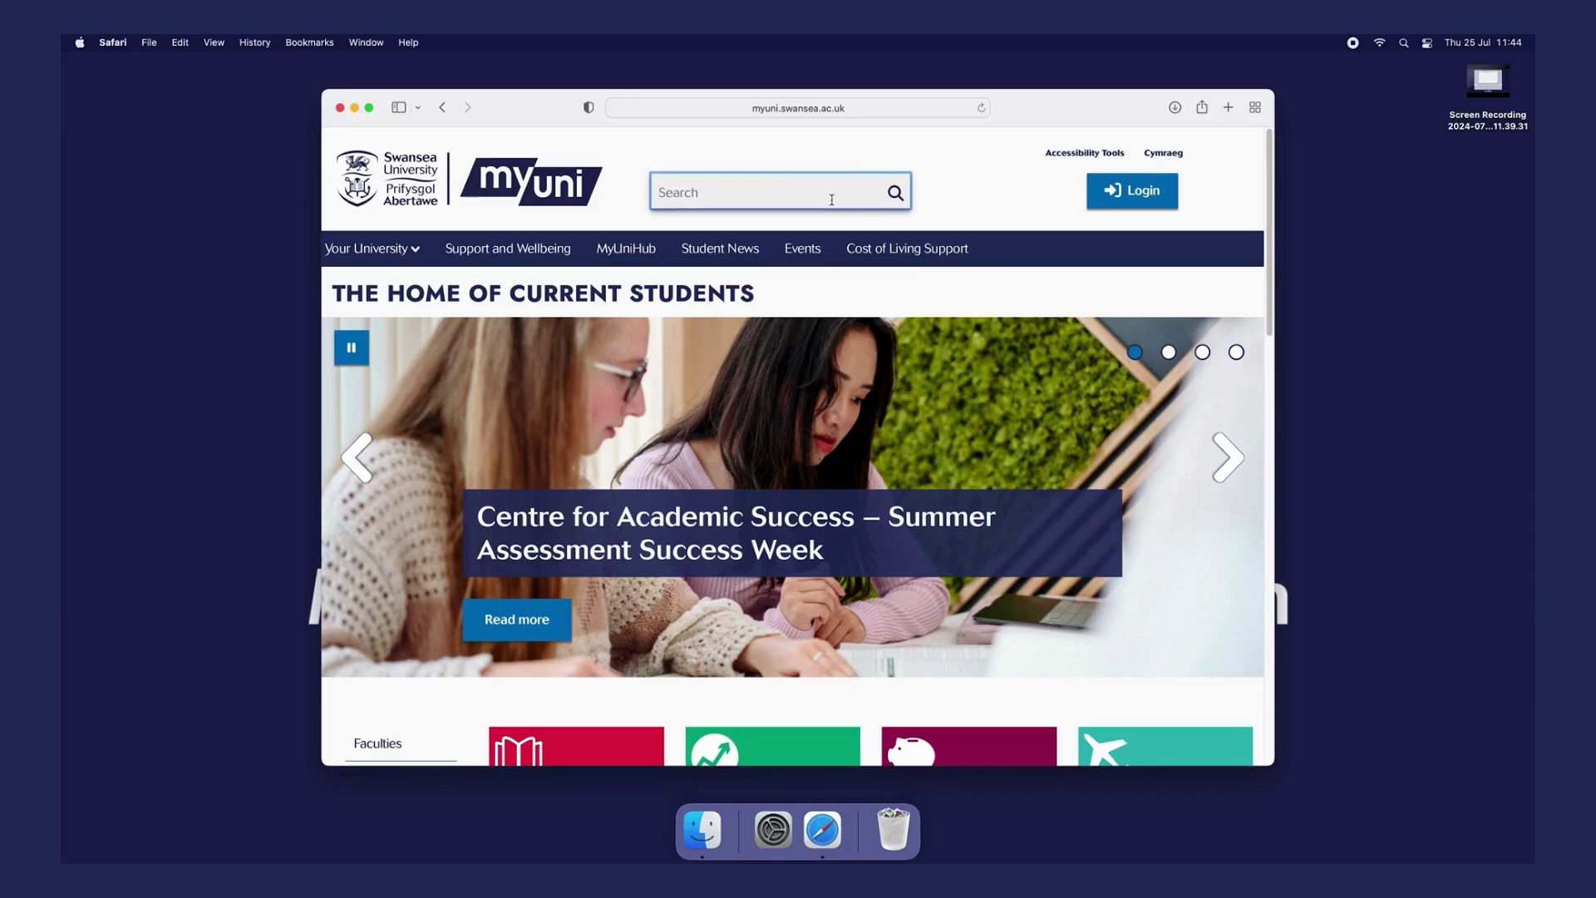
type("eduroam")
key("Return")
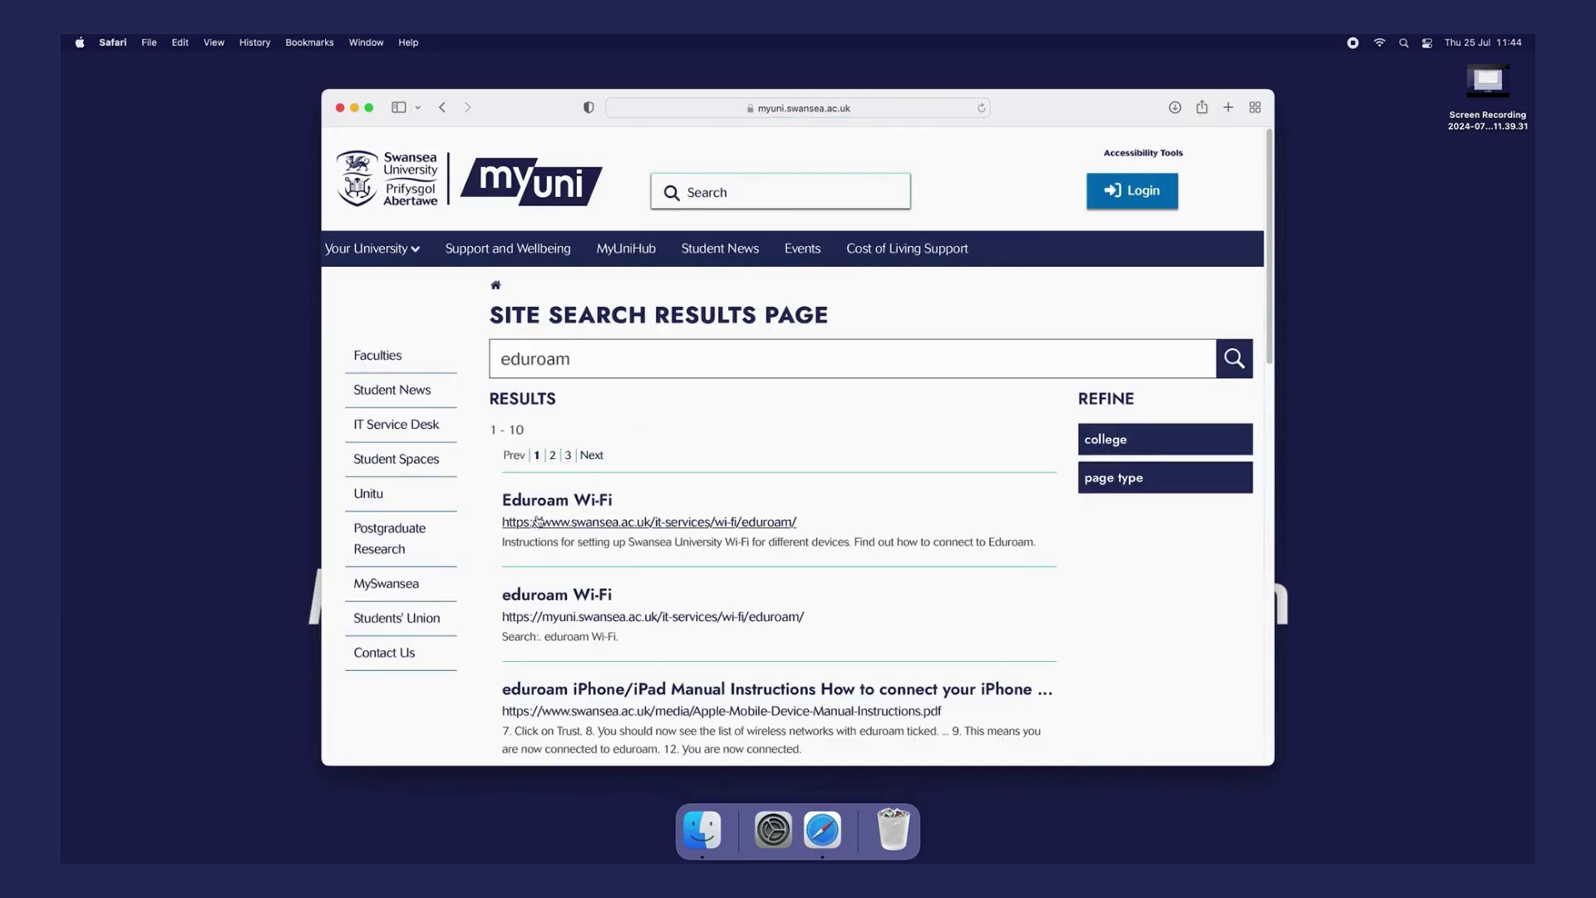
- Open the Eduroam Wi-Fi result's Apple instructions and download the Swansea Mobileconfig script
left_click(564, 518)
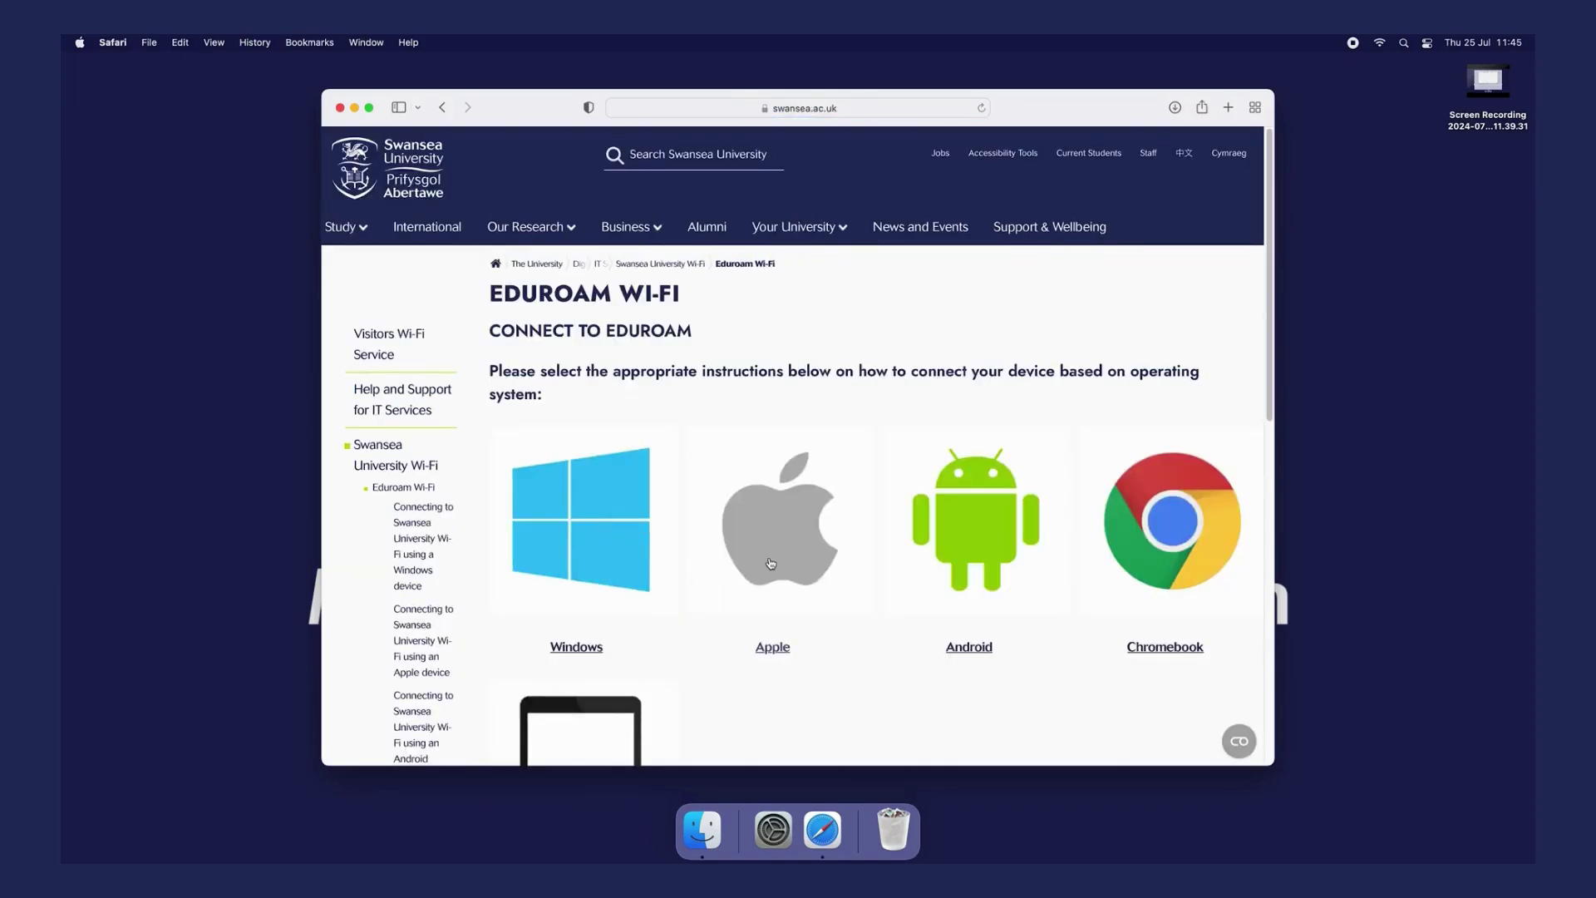
left_click(770, 557)
scroll(770, 562, "down", 5)
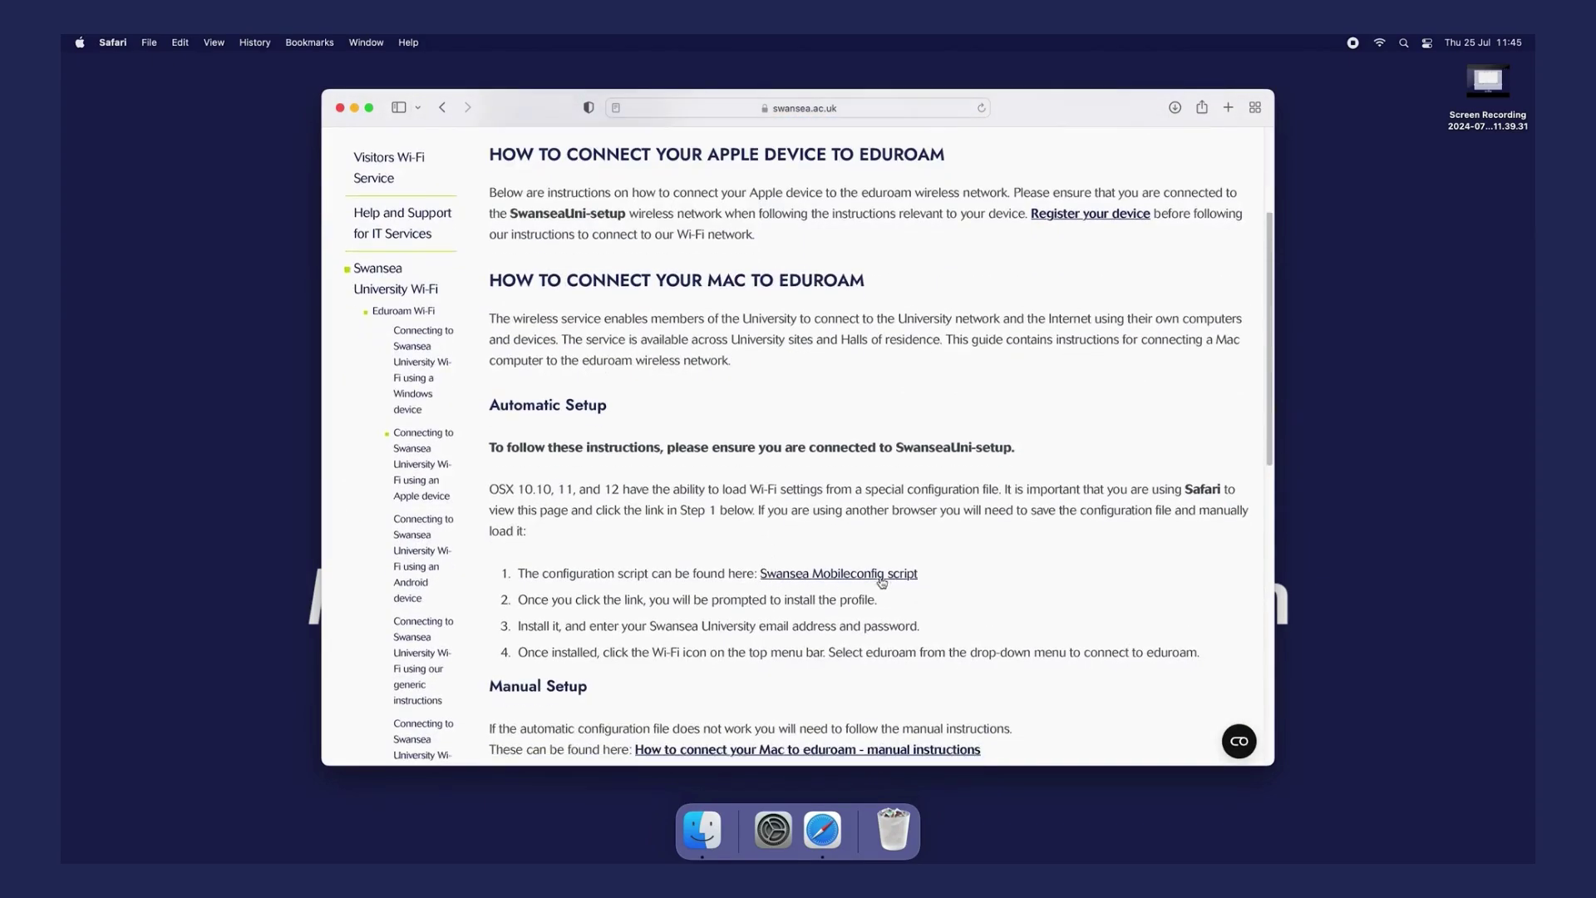
left_click(820, 581)
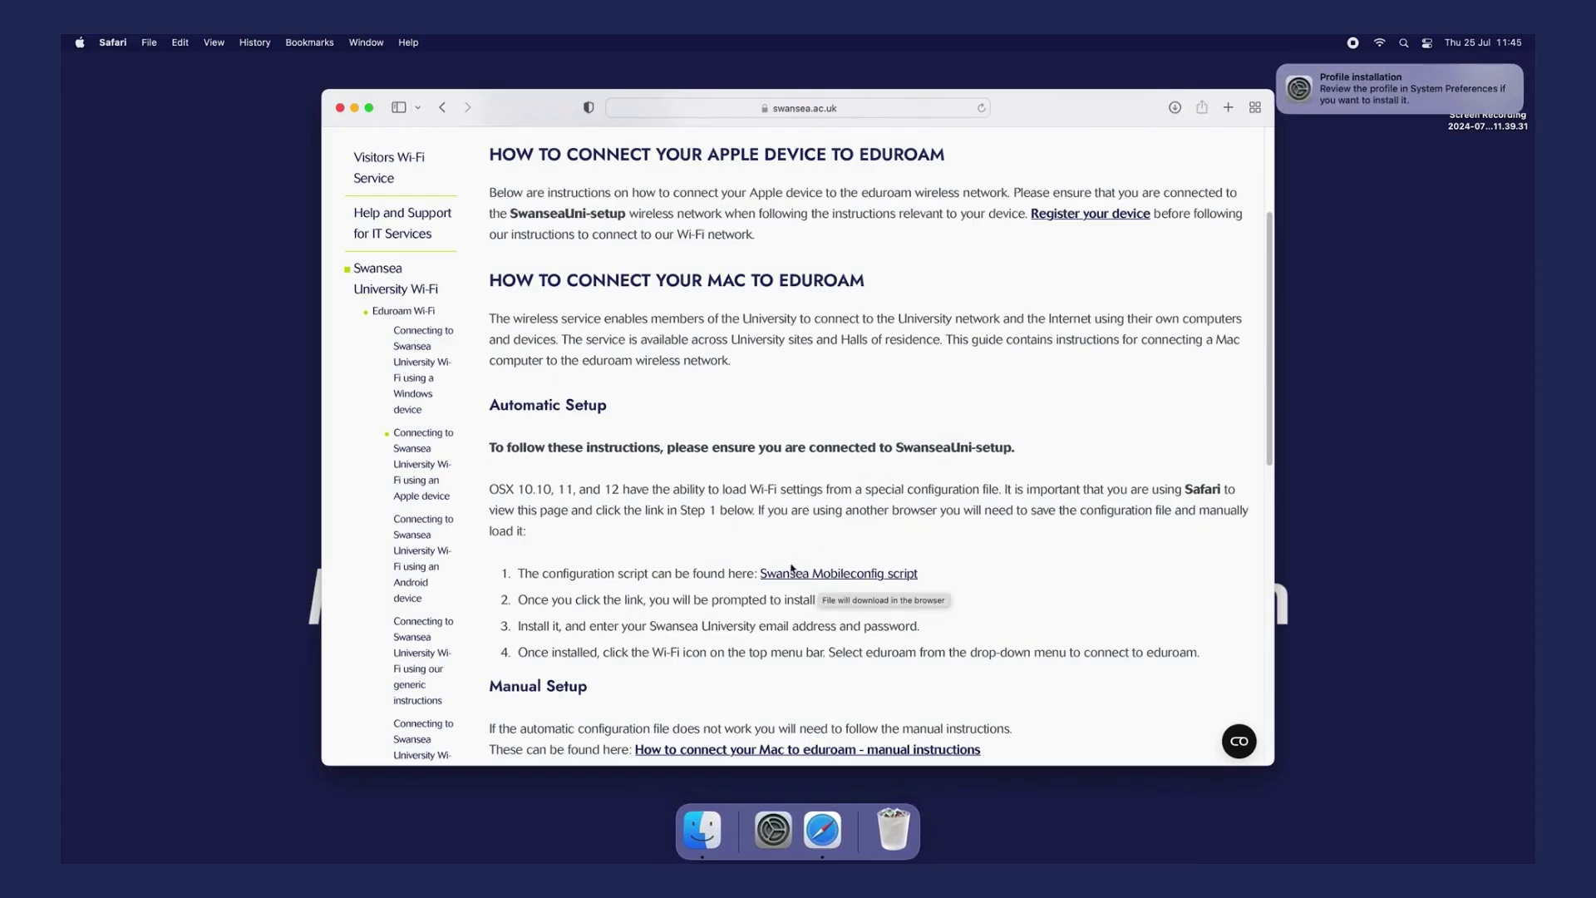
- Open System Preferences from the Apple menu and go to the Profiles pane
left_click(83, 43)
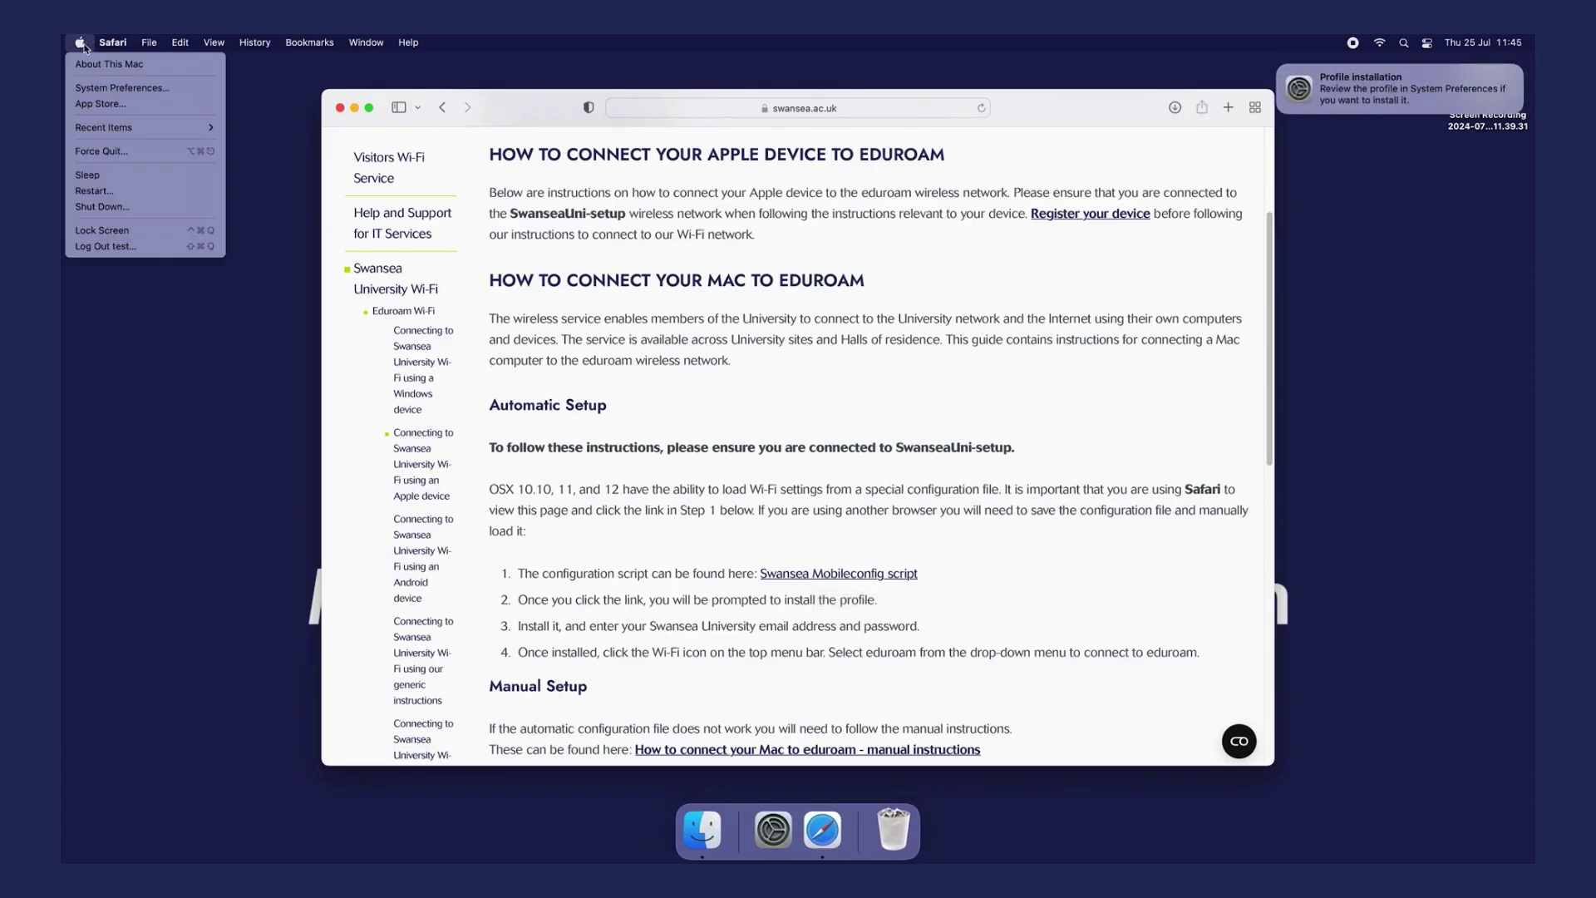
left_click(101, 86)
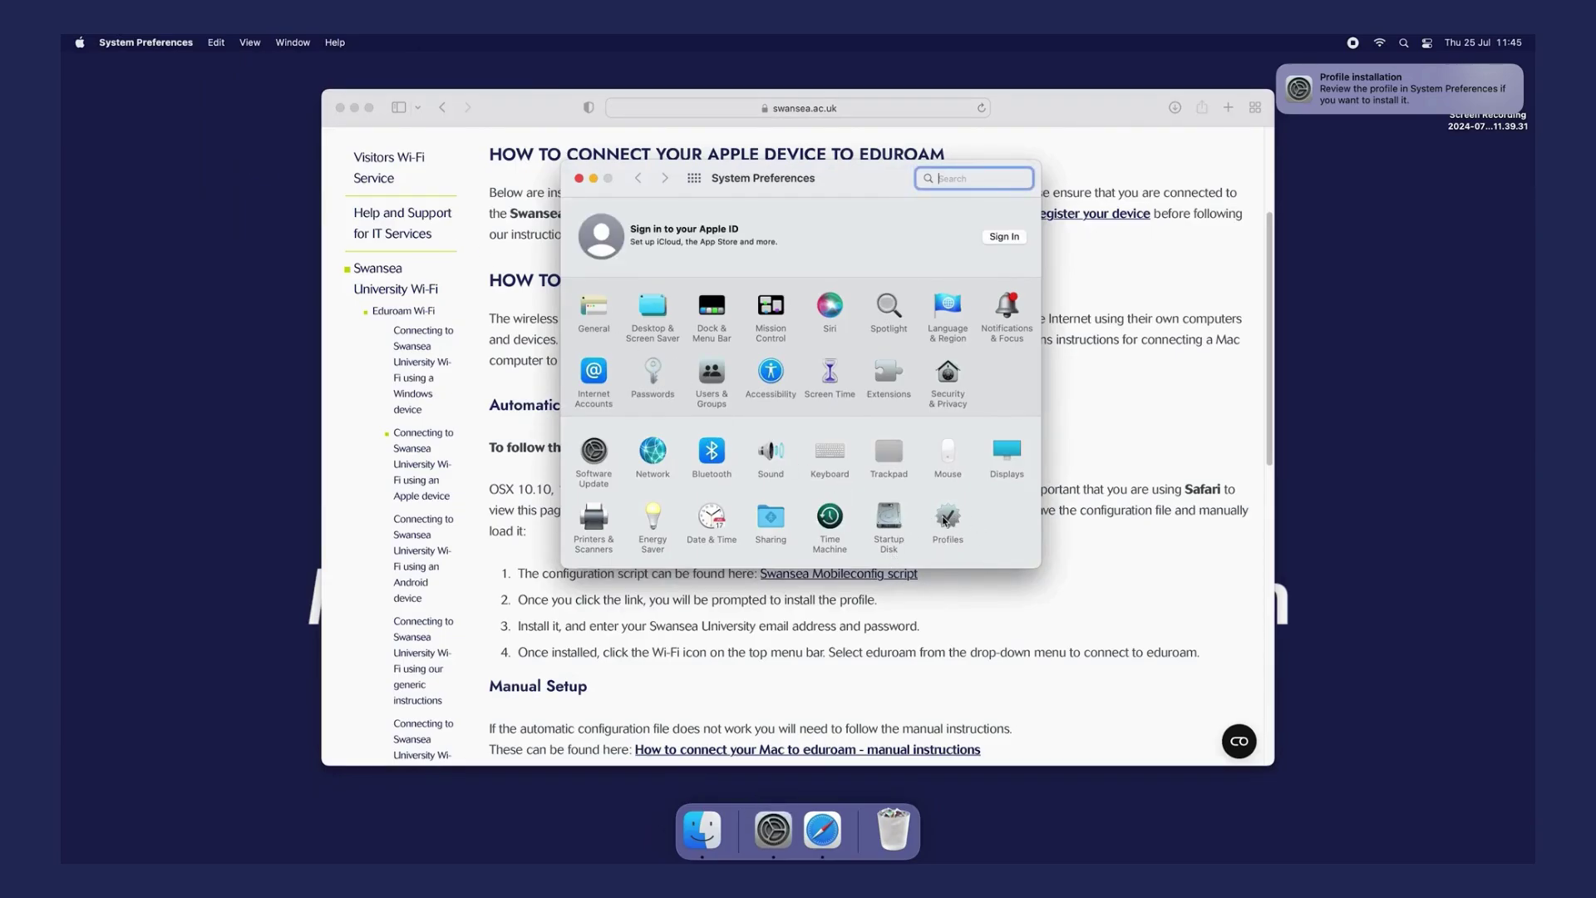
left_click(945, 521)
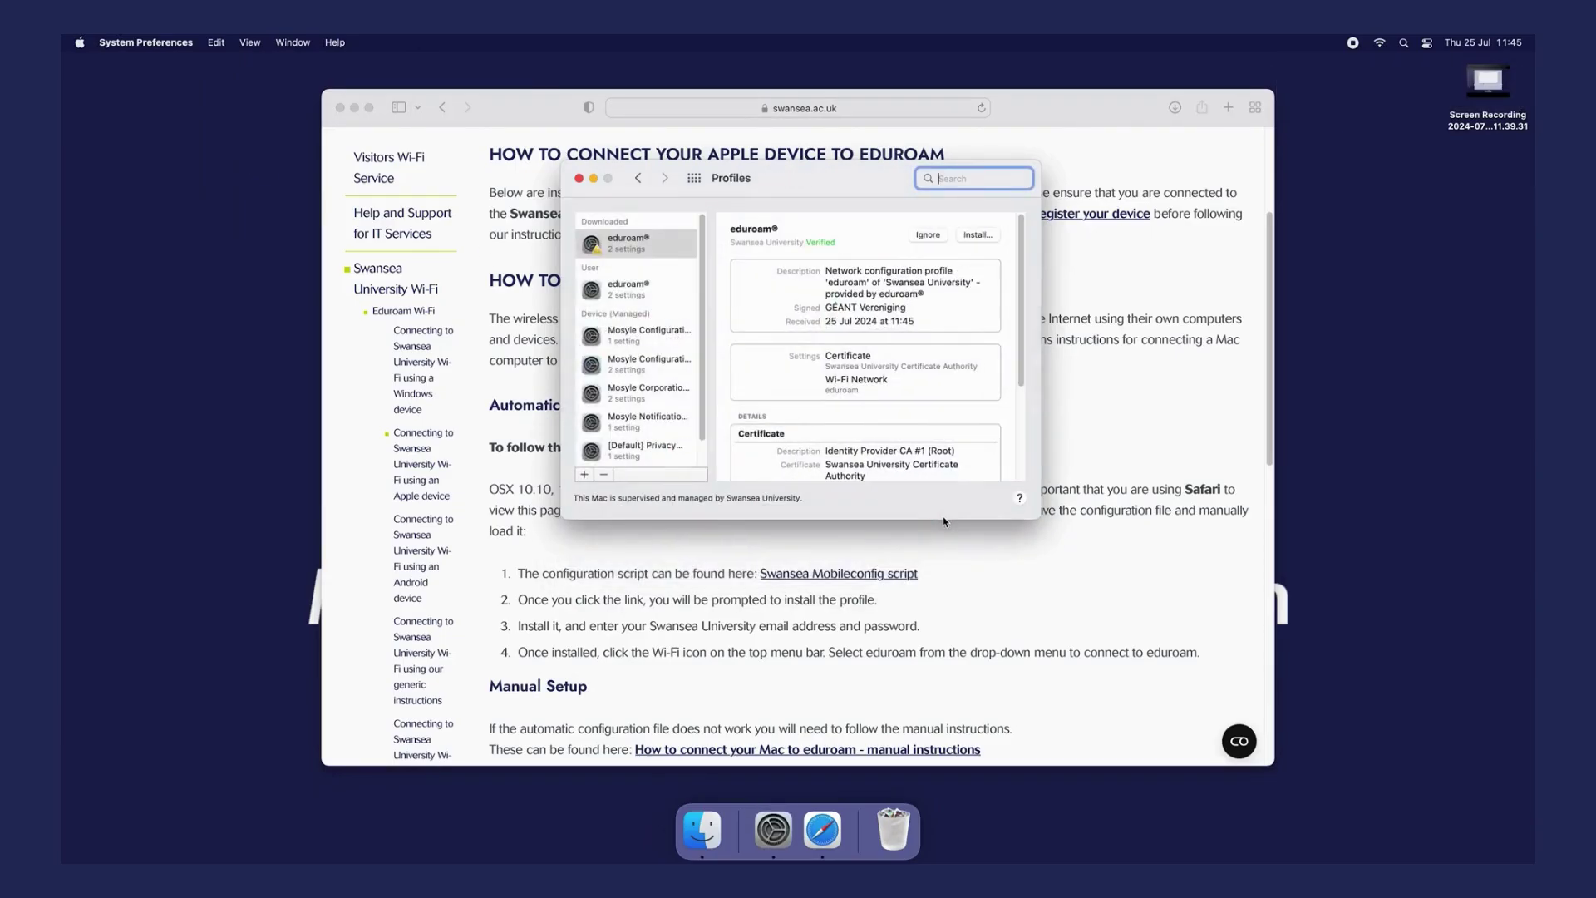
- Install the eduroam profile, entering your university e-mail as Username and your account password
left_click(988, 239)
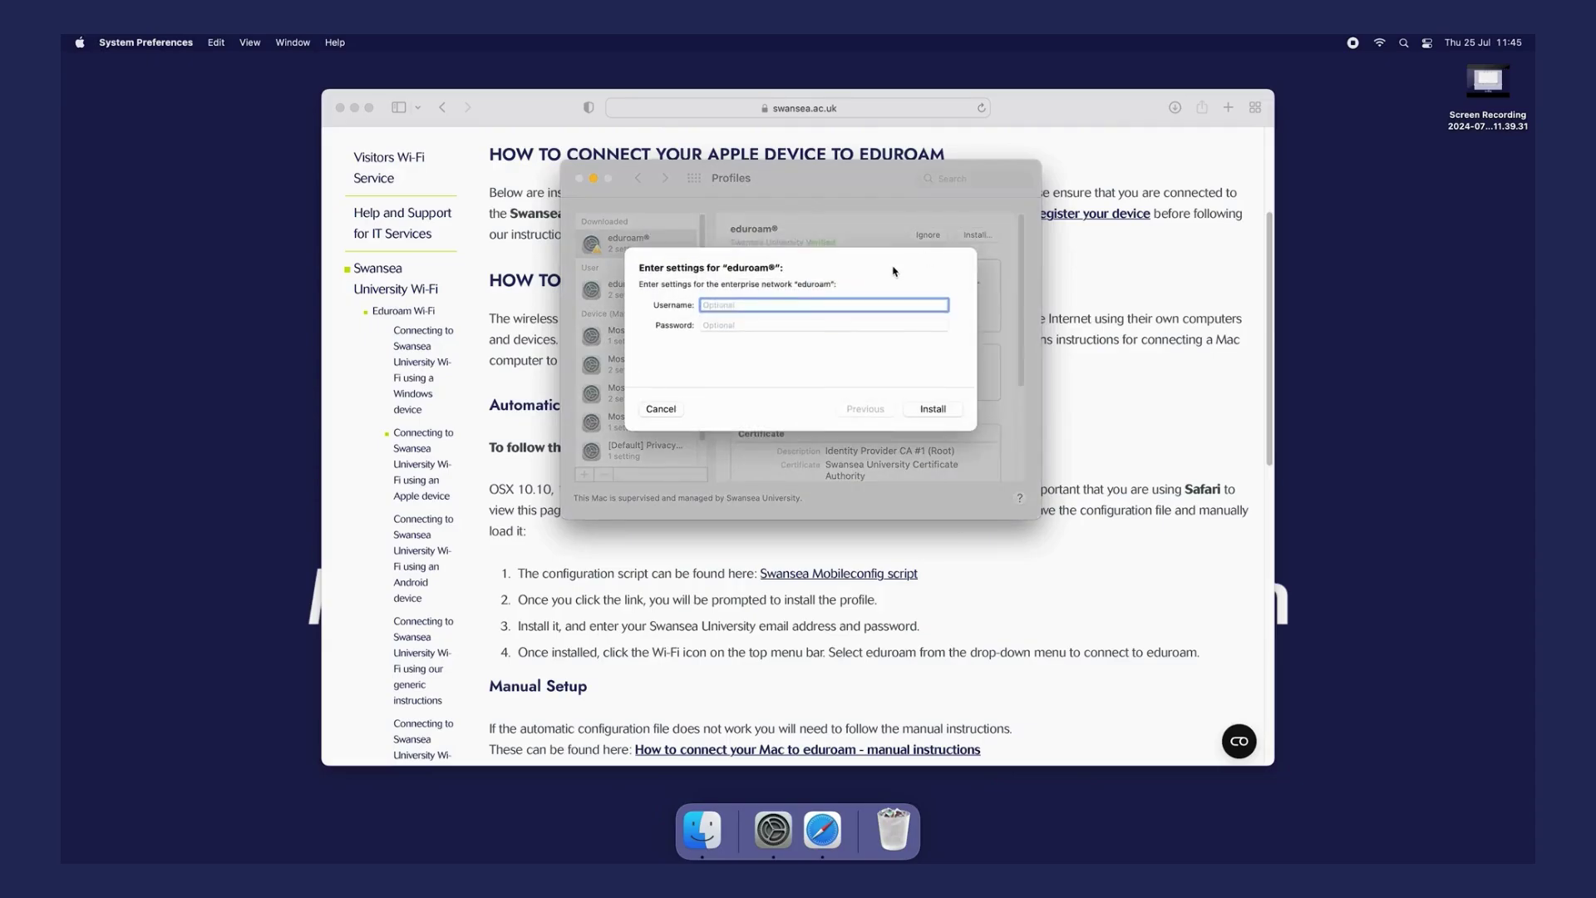
type("1234567@swansea.ac.uk")
left_click(838, 325)
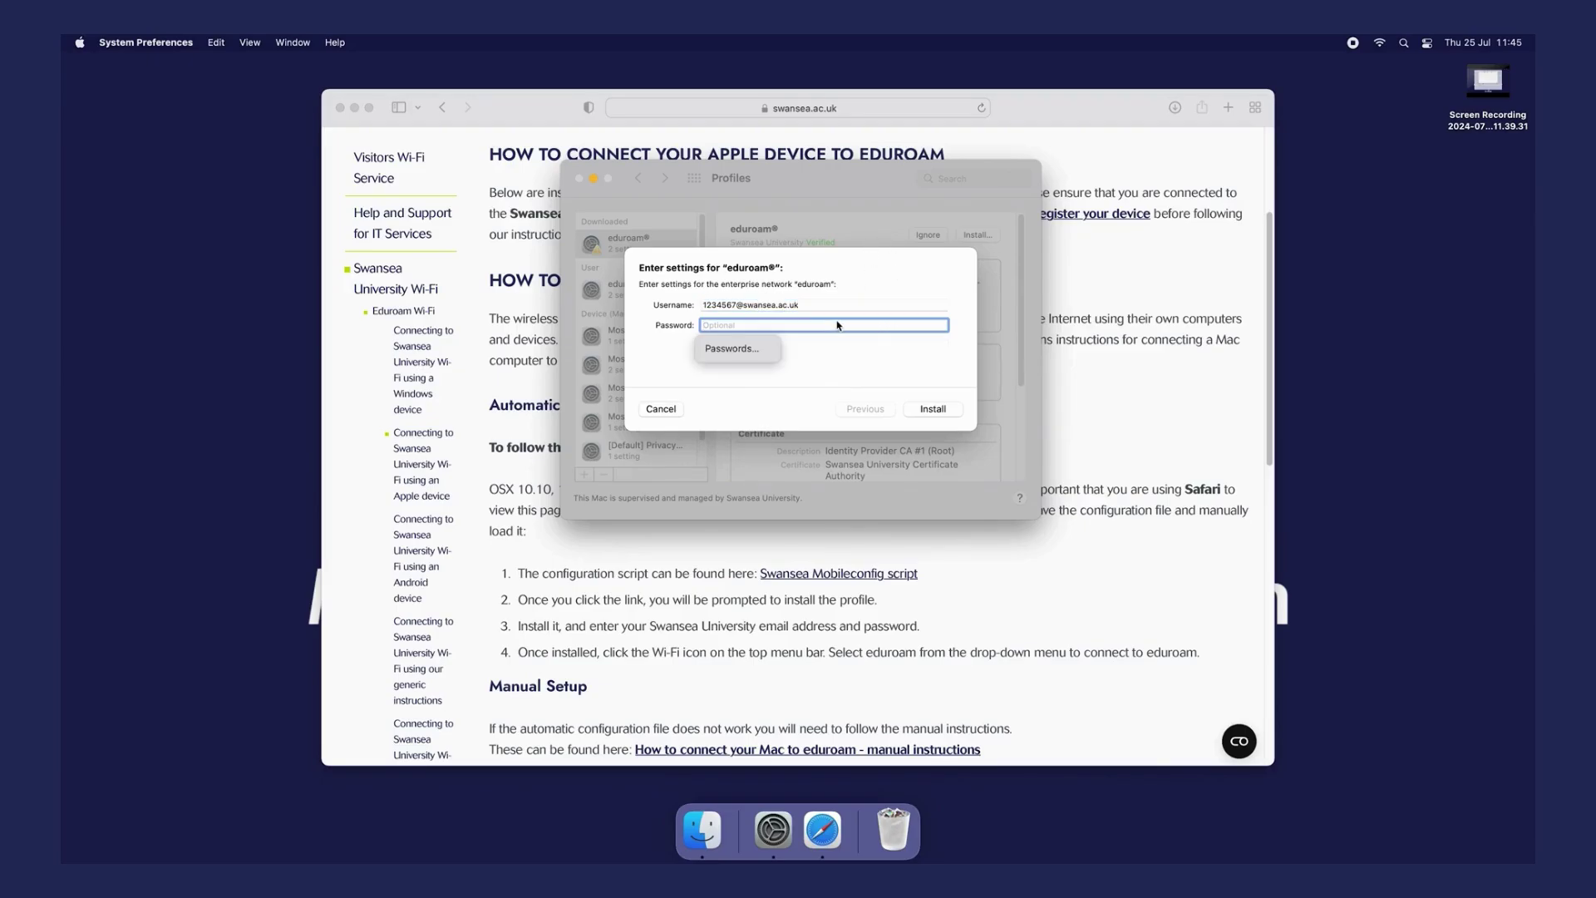
type("•••••••••")
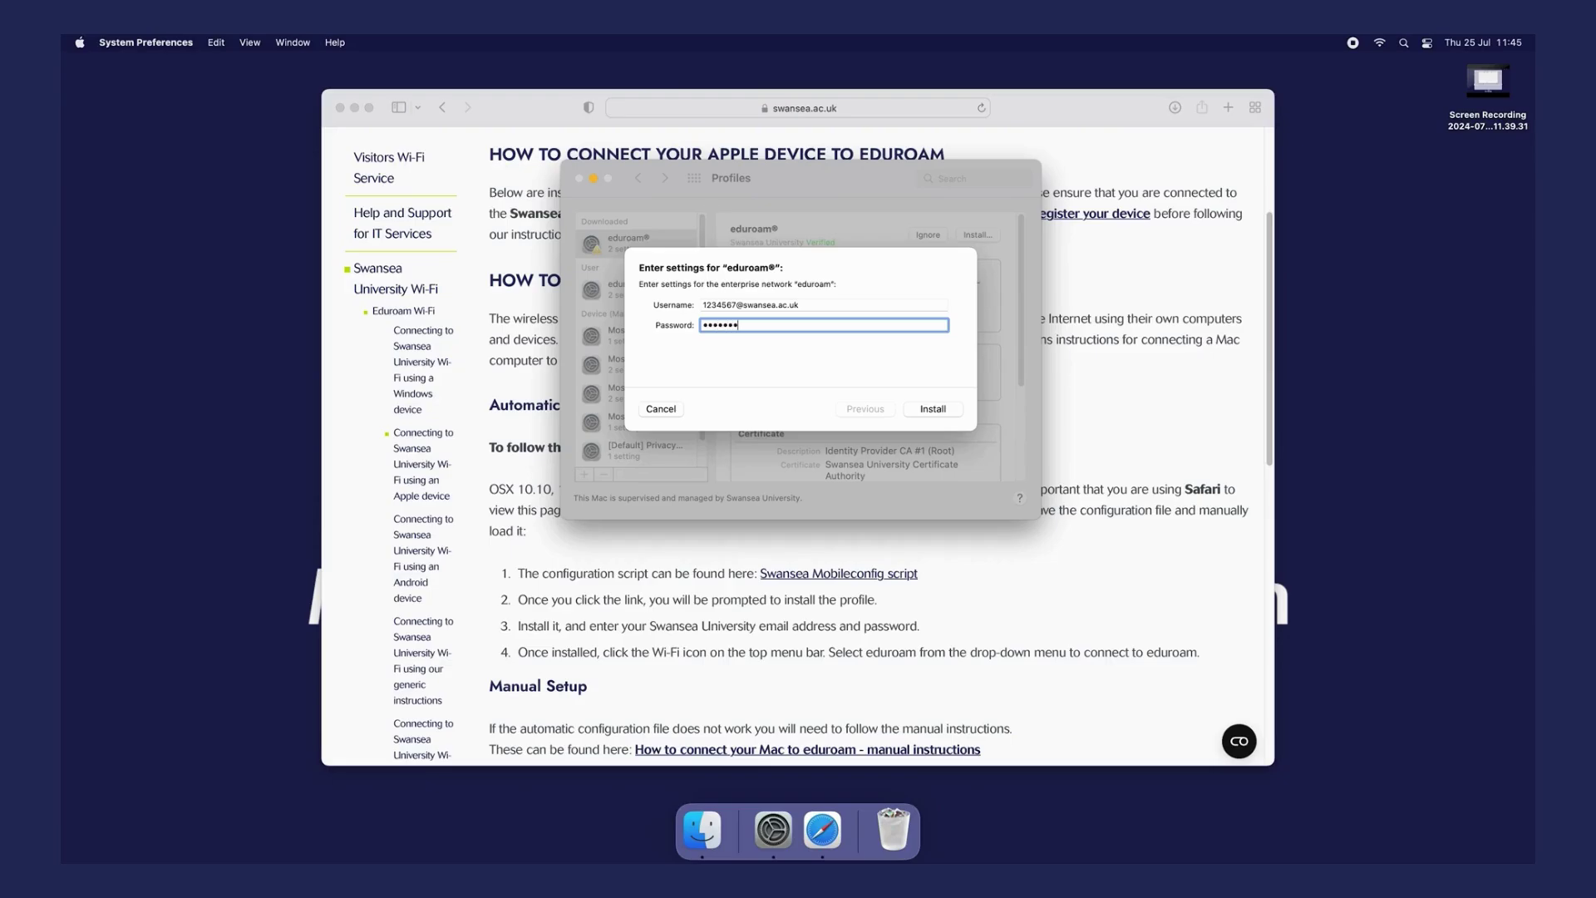
type("•••")
left_click(952, 409)
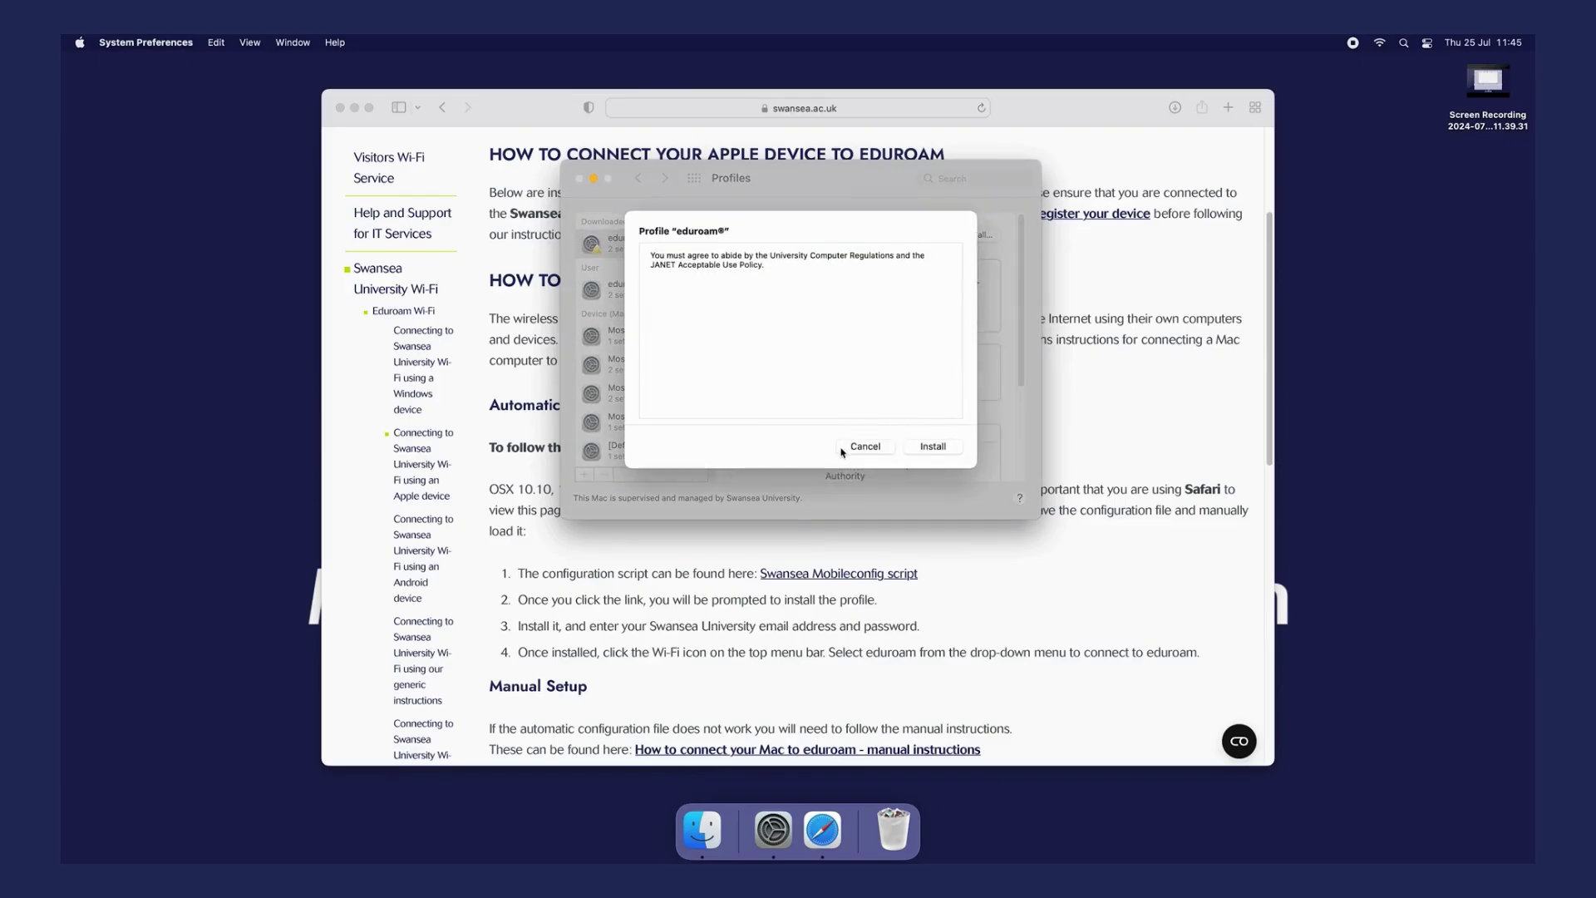
- Accept the JANET usage policy and authorise the profile install with the Mac login password
left_click(932, 447)
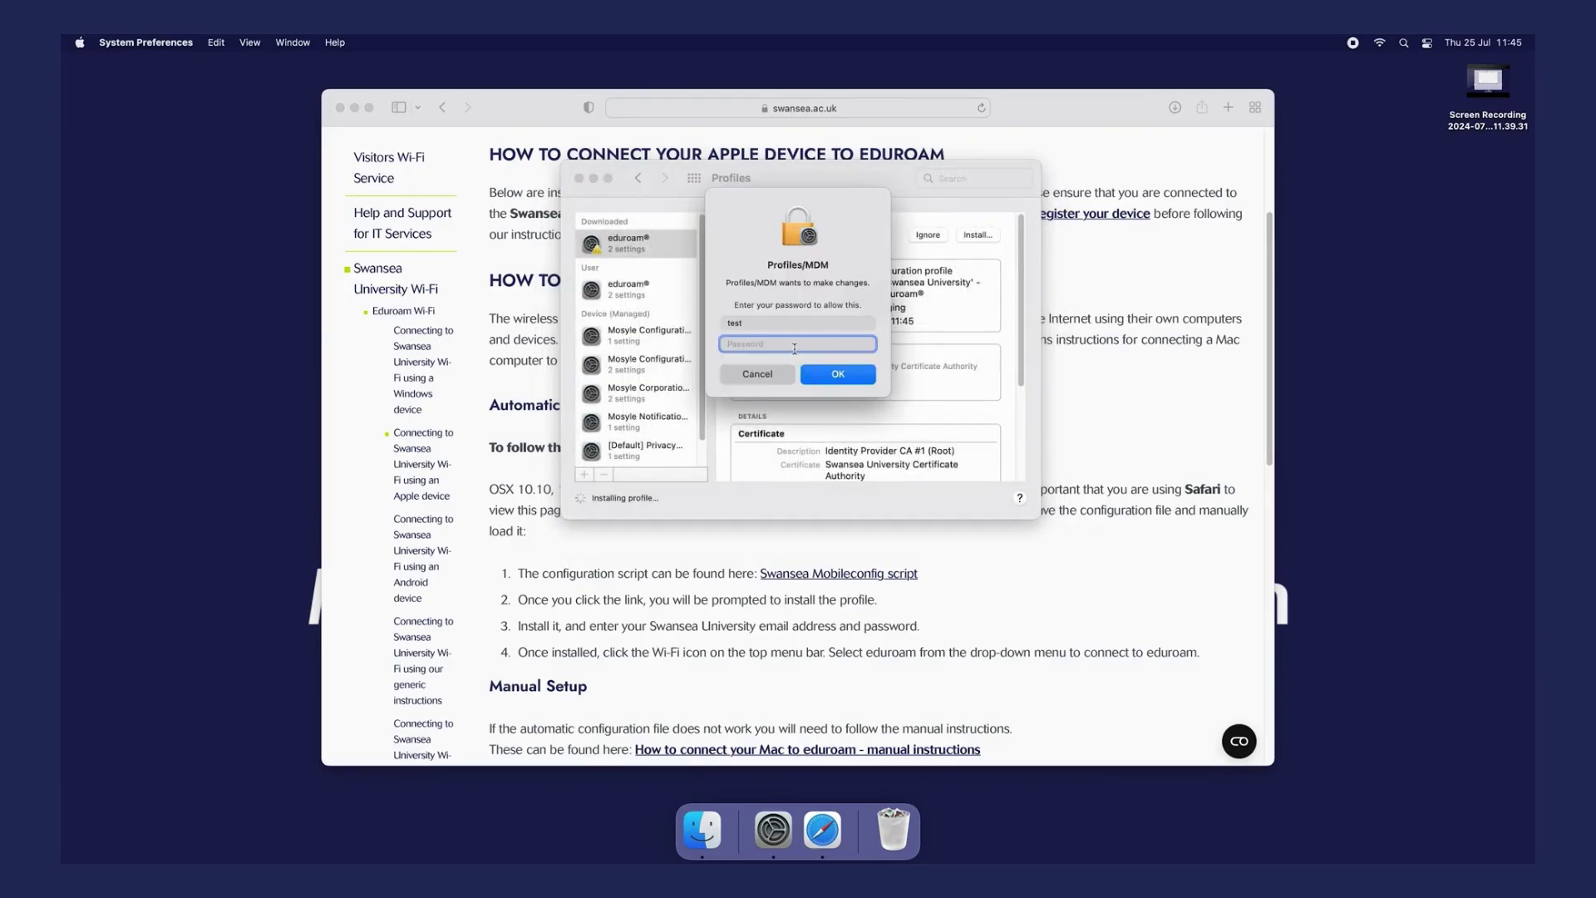
type("*")
left_click(829, 374)
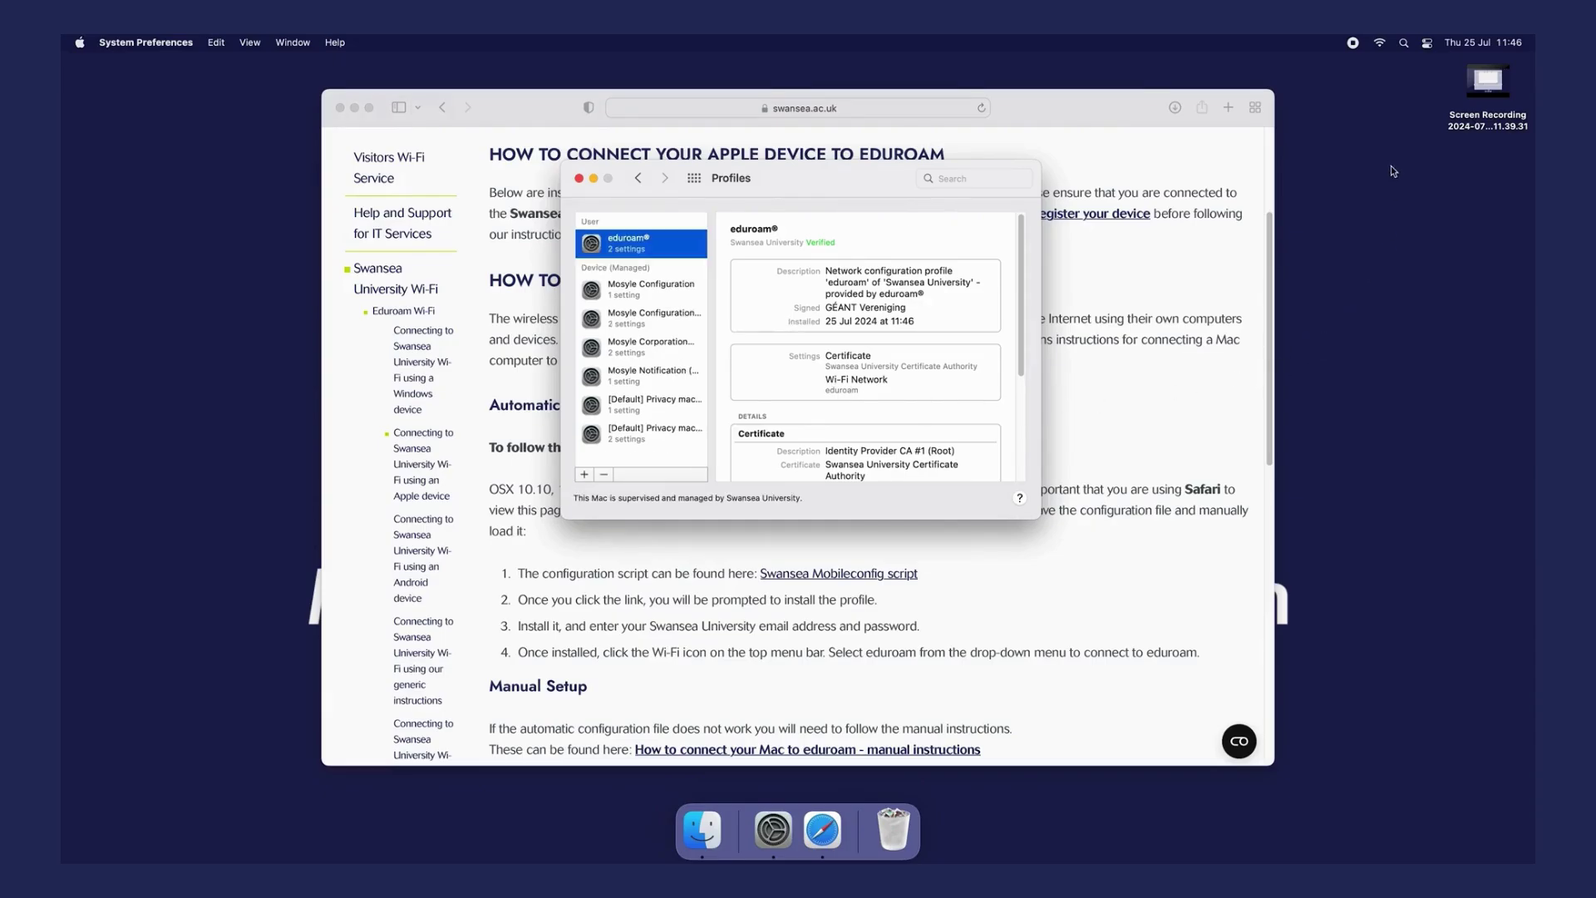
- Open the menu-bar Wi-Fi list to find eduroam under Preferred Networks
left_click(1383, 44)
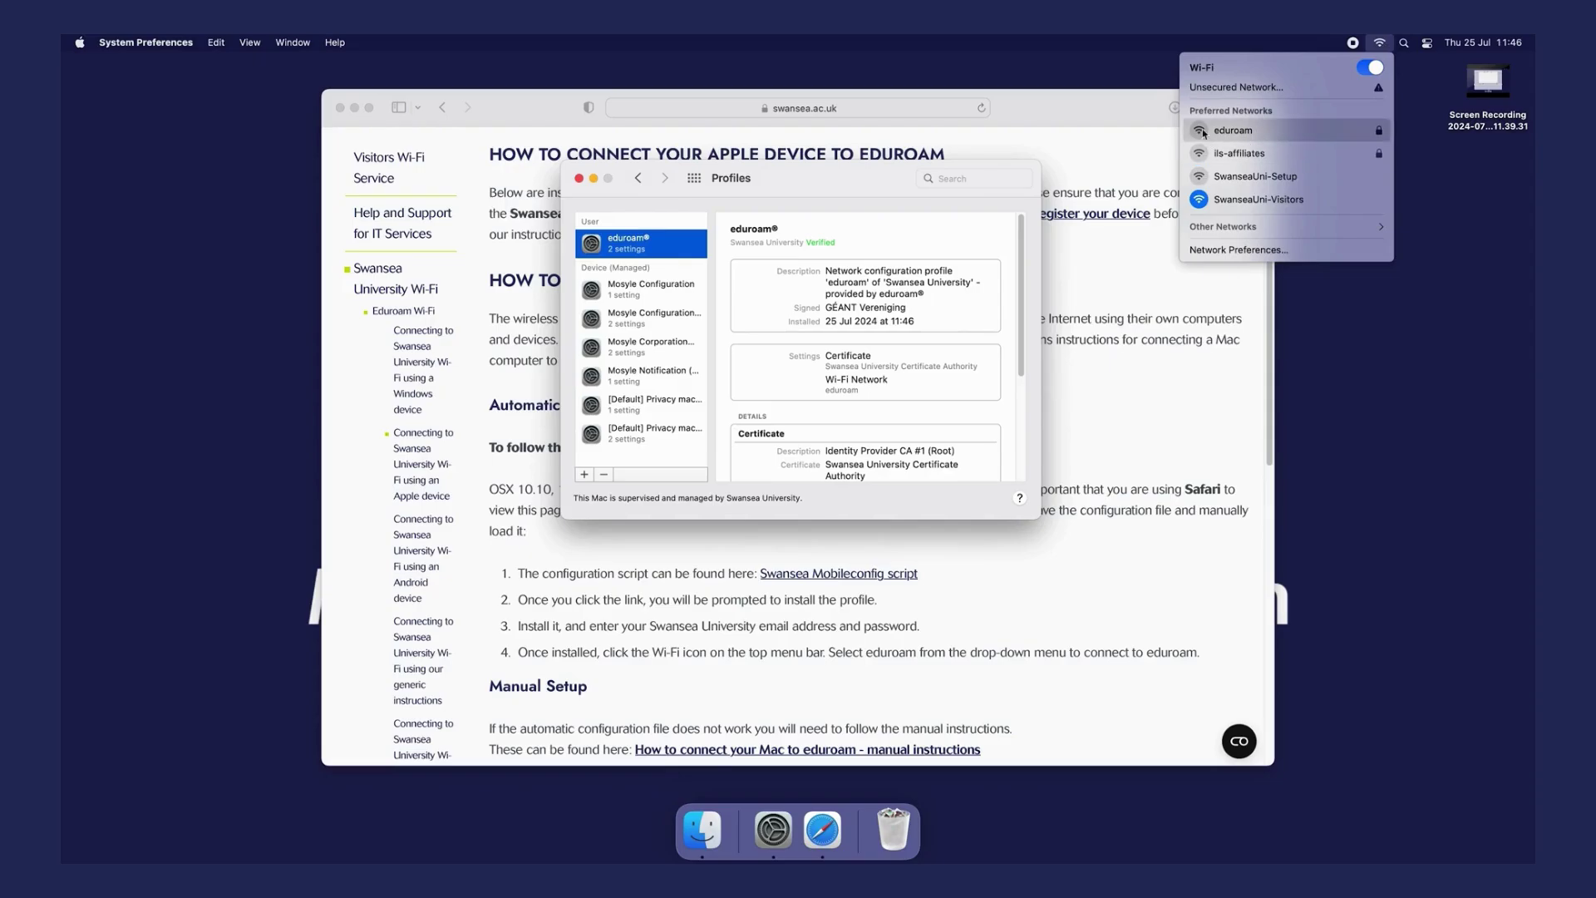